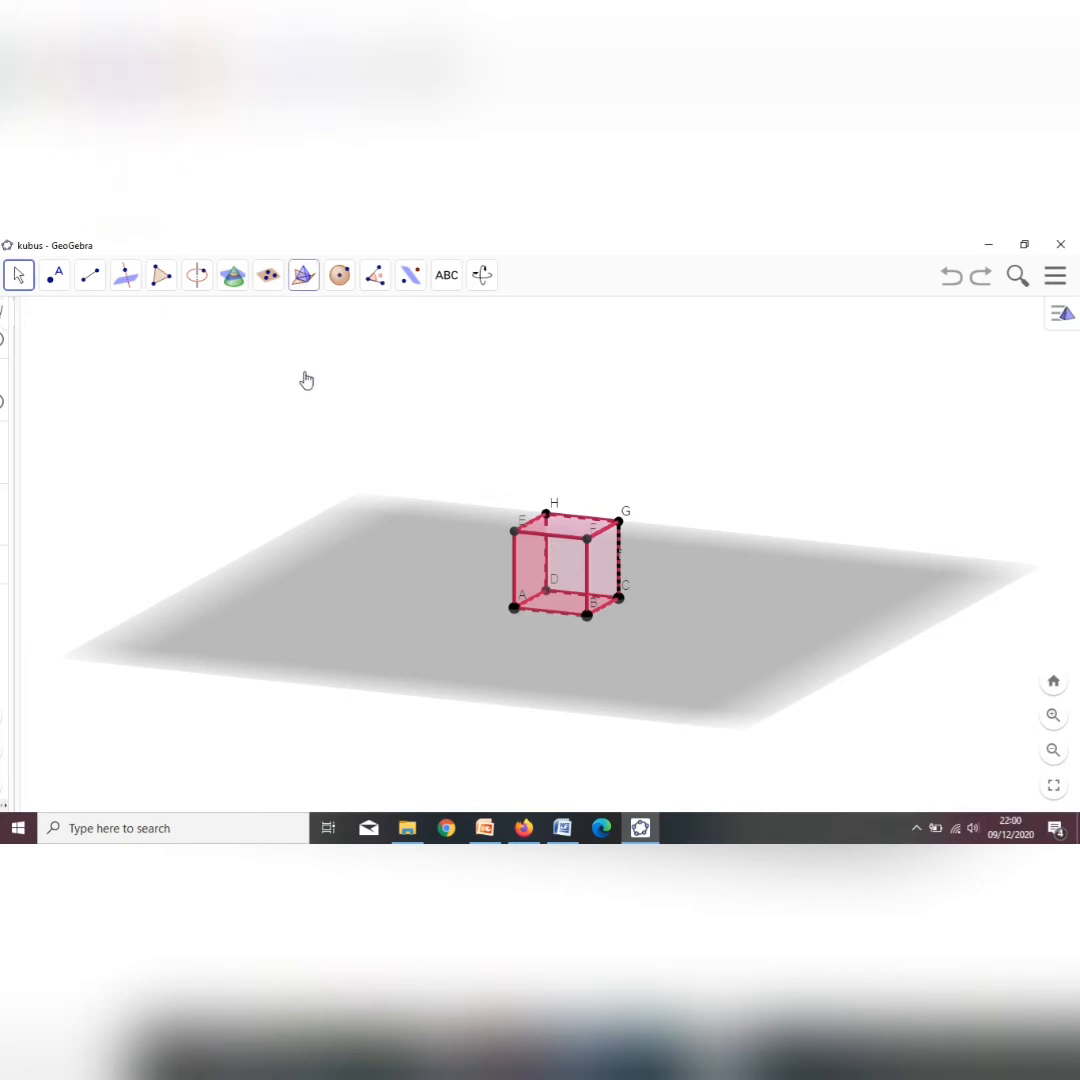
Step: Generate the net of cube ABCD.EFGH with the Net tool
left_click(304, 276)
left_click(325, 588)
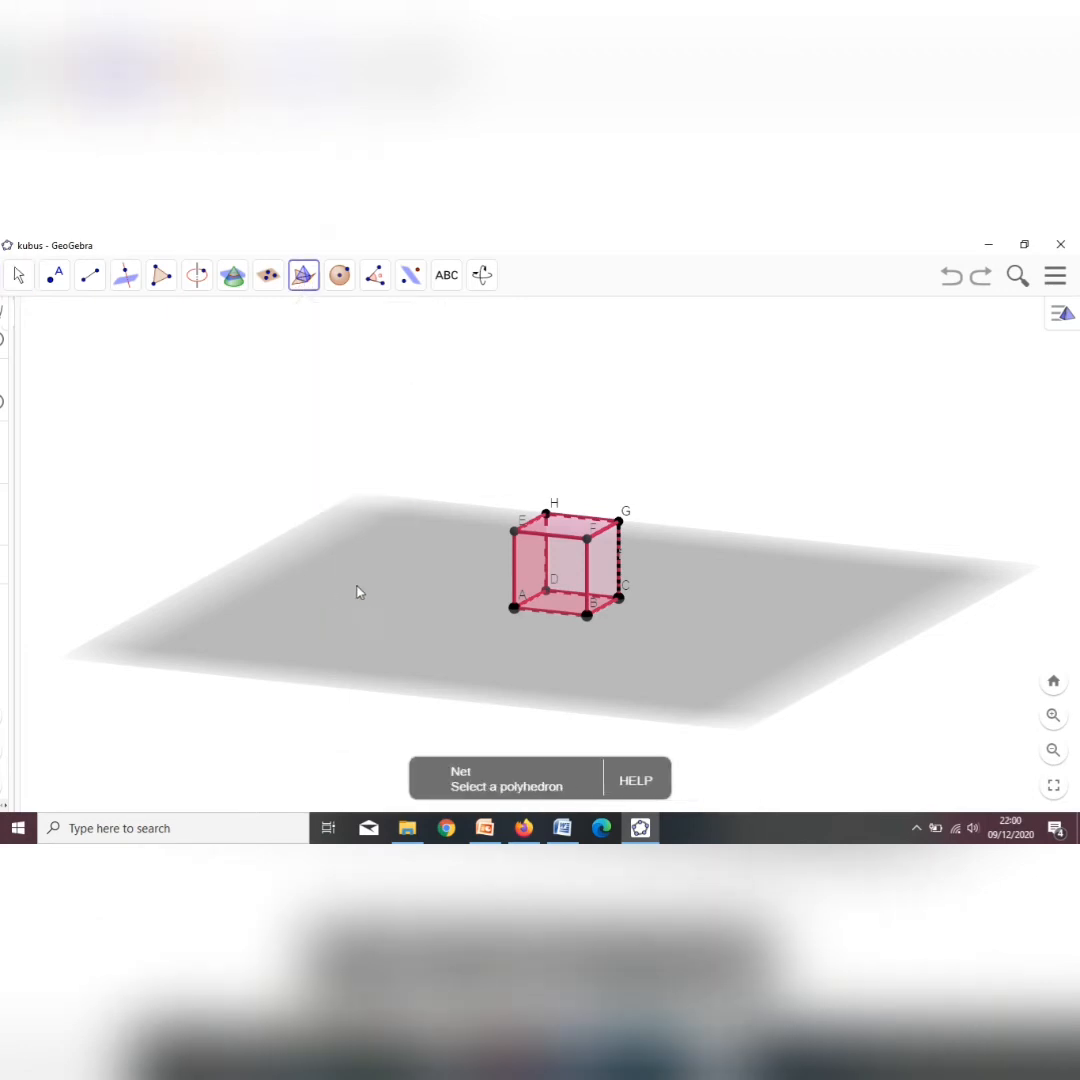
left_click(549, 586)
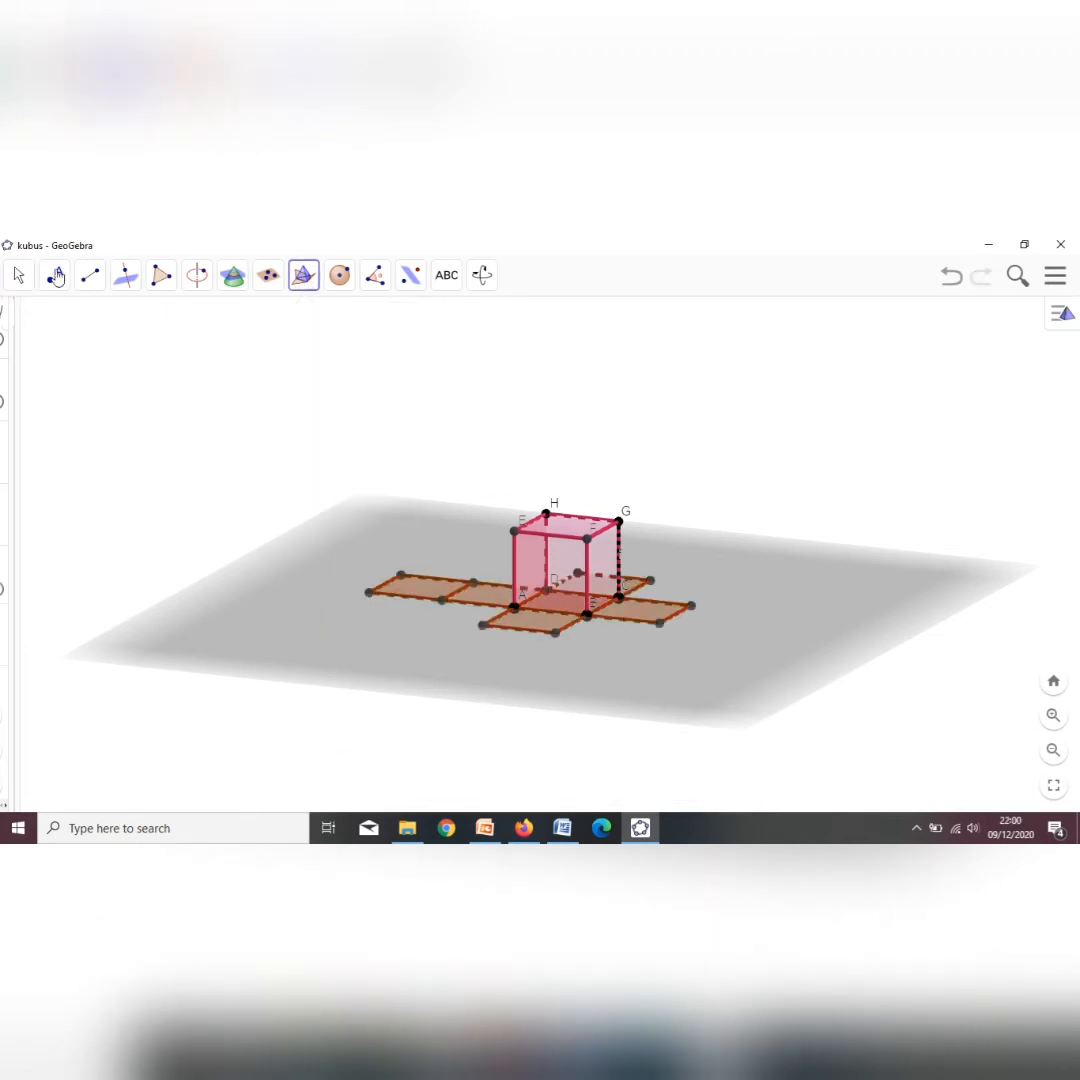
left_click(18, 278)
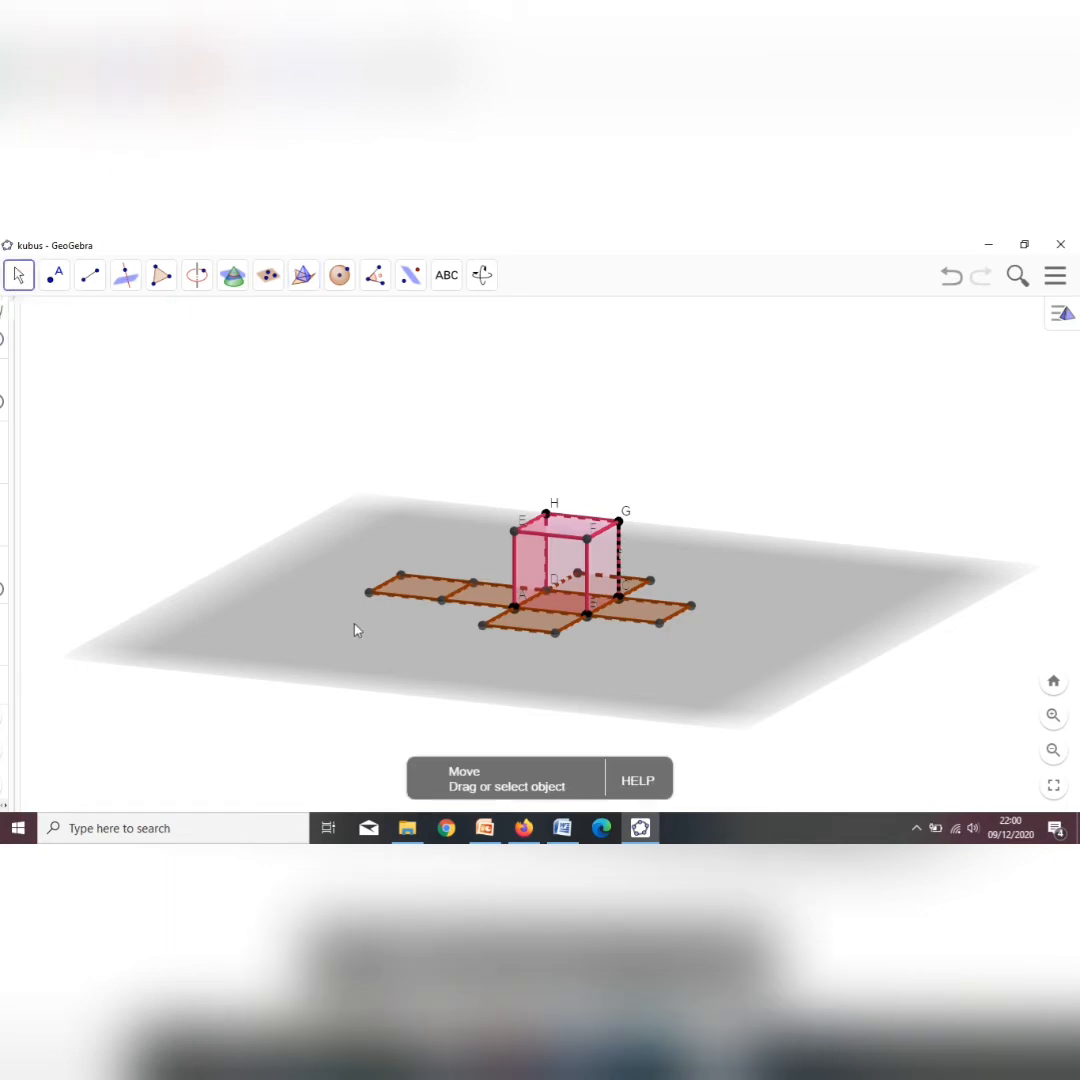
left_click_drag(366, 634, 439, 660)
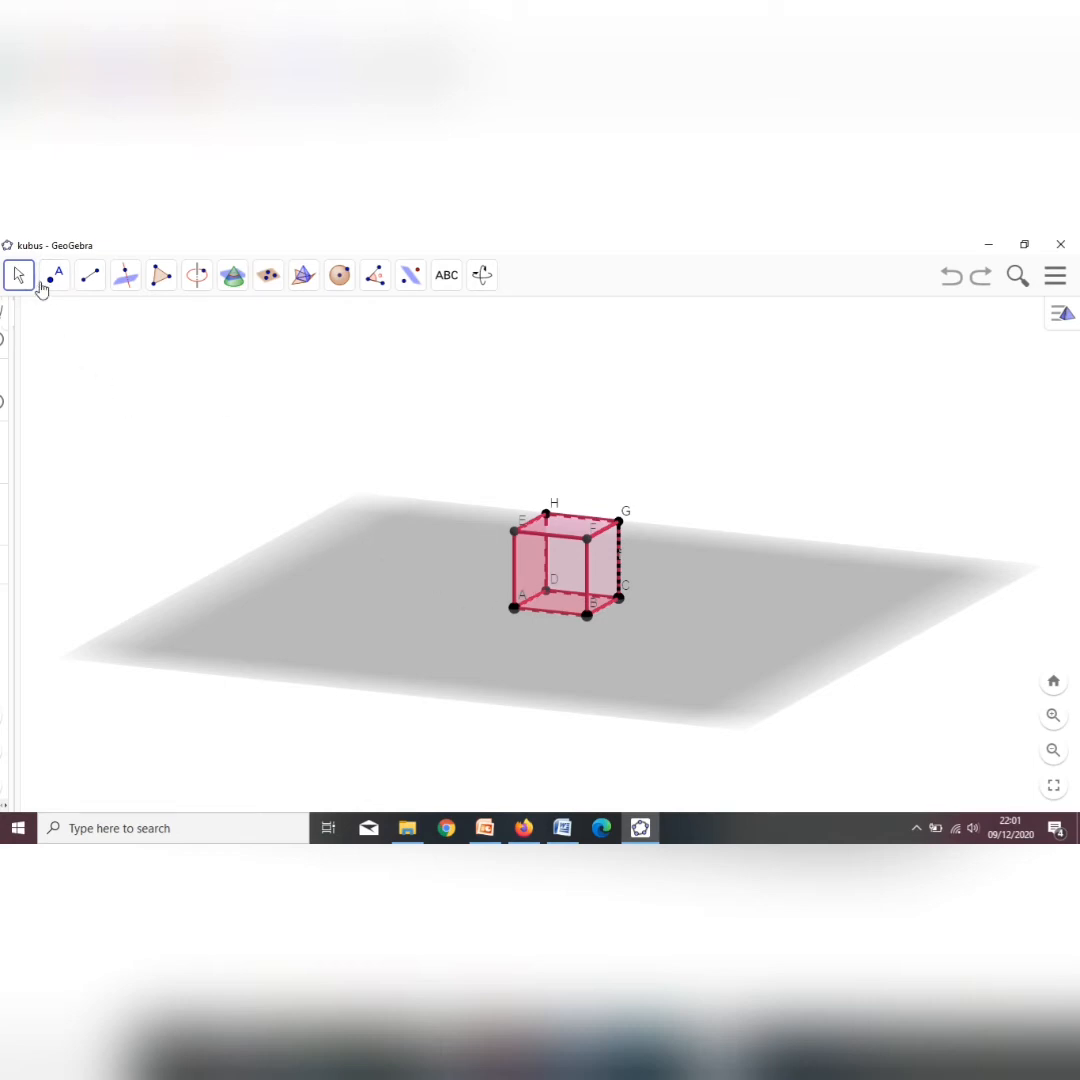
Step: Draw the cube's four space diagonals AG, DF, BH and CE as segments
left_click(89, 282)
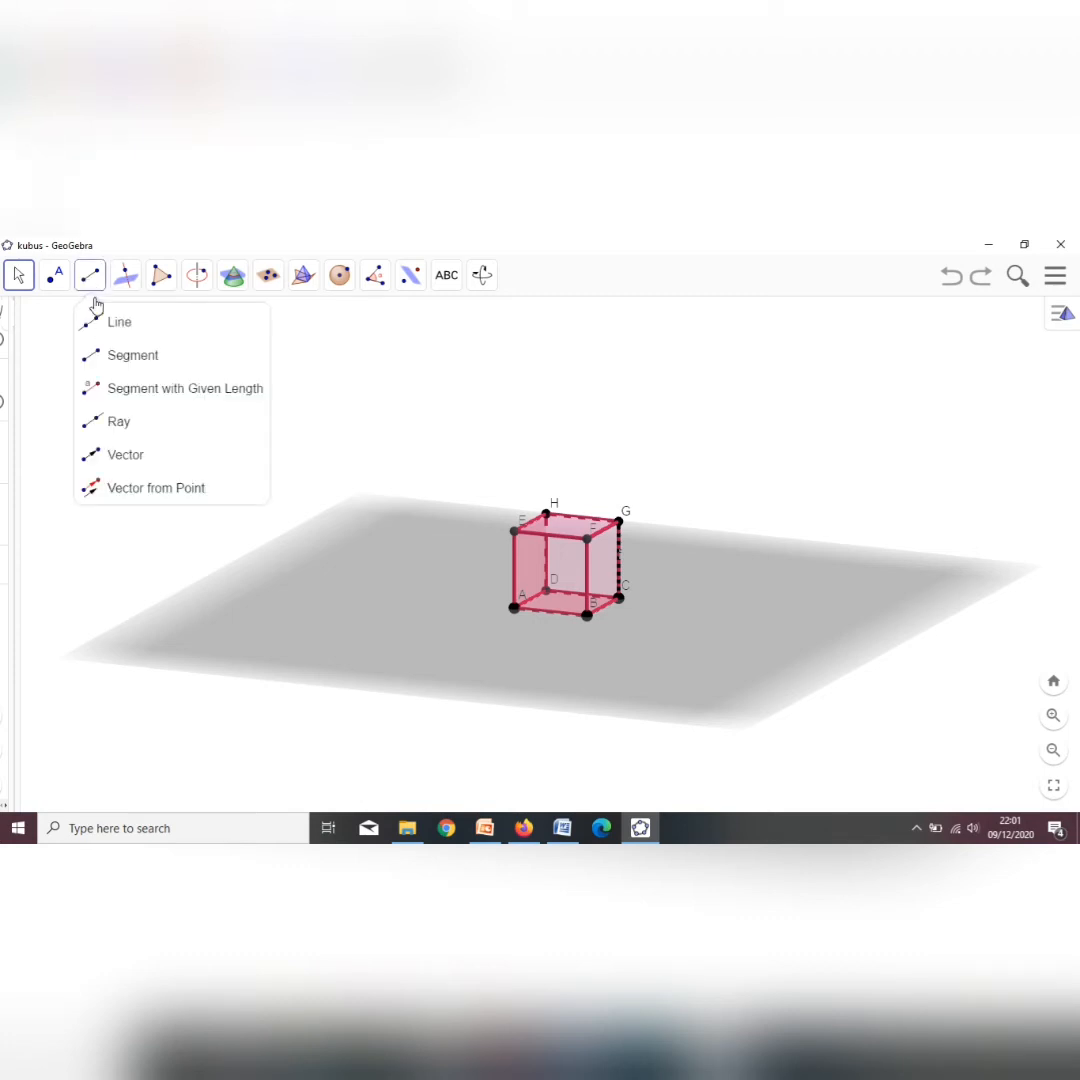
left_click(116, 355)
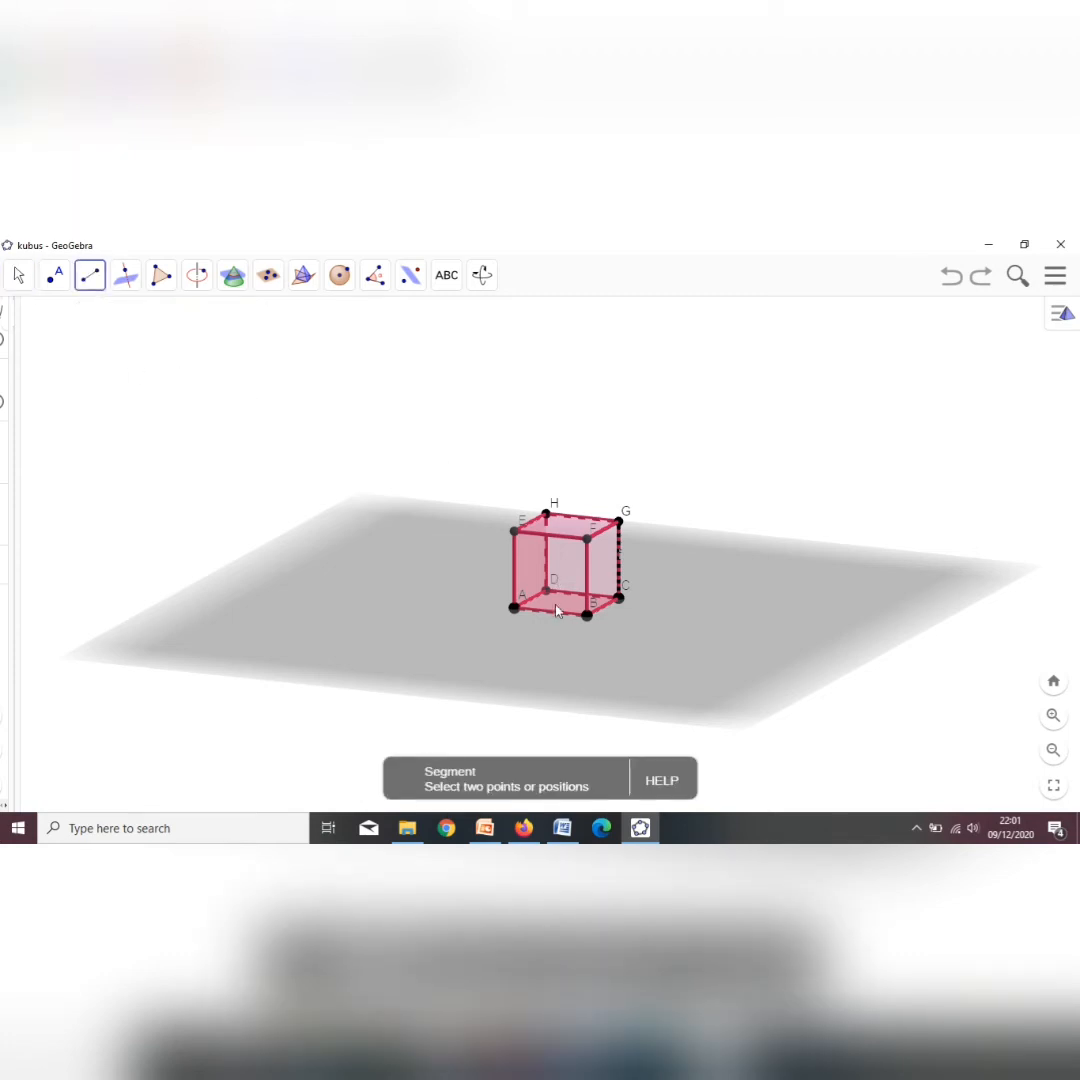
left_click(515, 609)
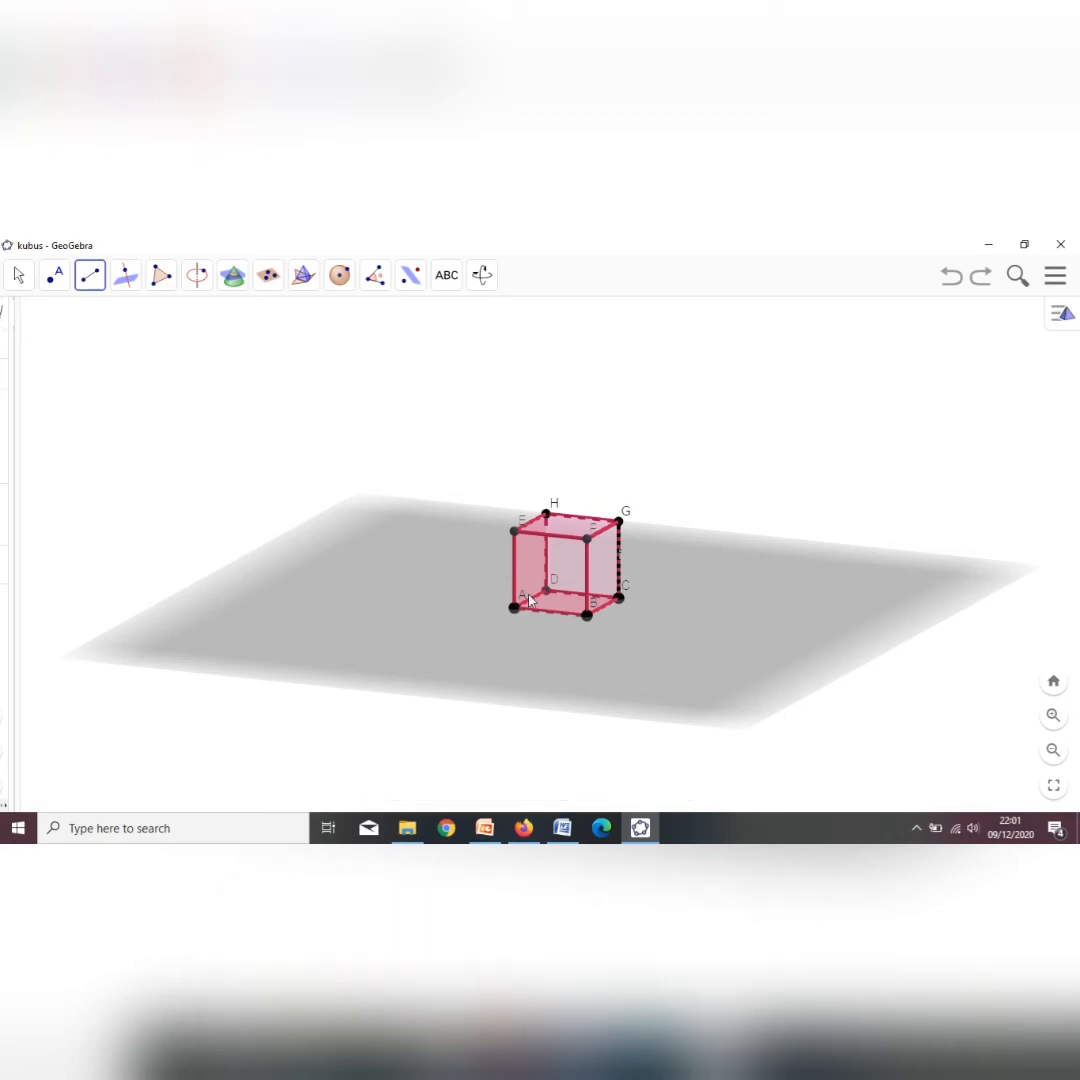
left_click(619, 520)
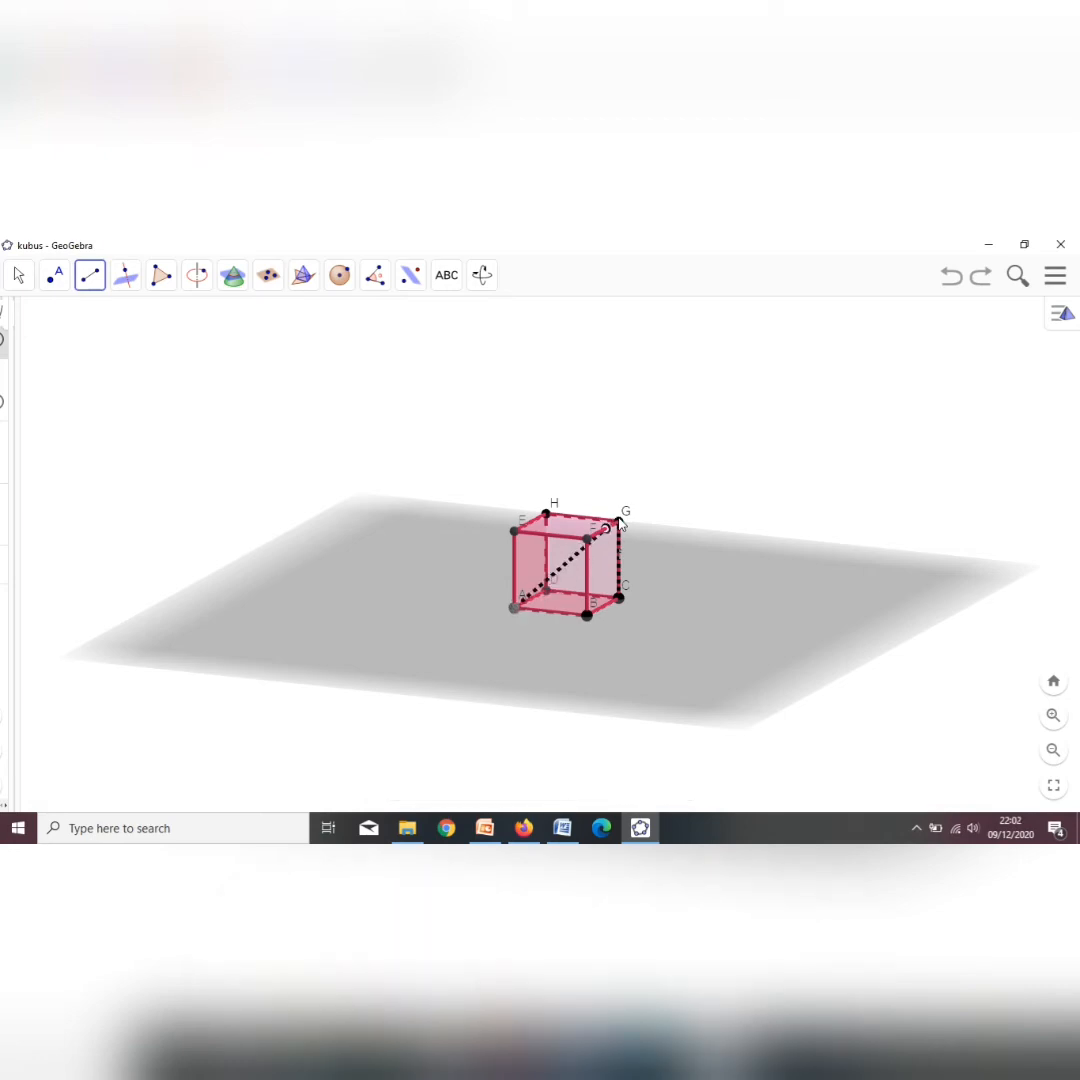
left_click(619, 520)
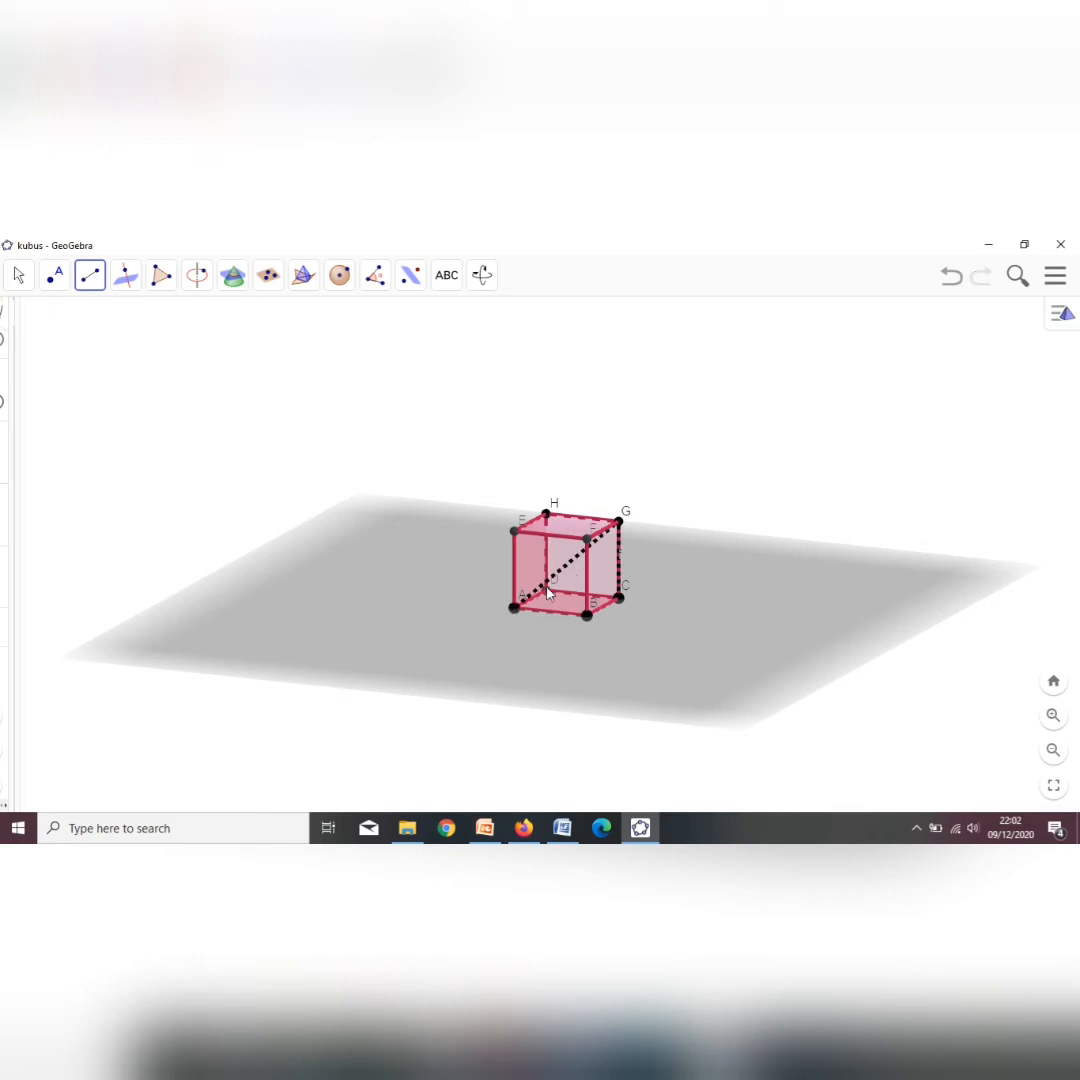
left_click(544, 584)
left_click(547, 514)
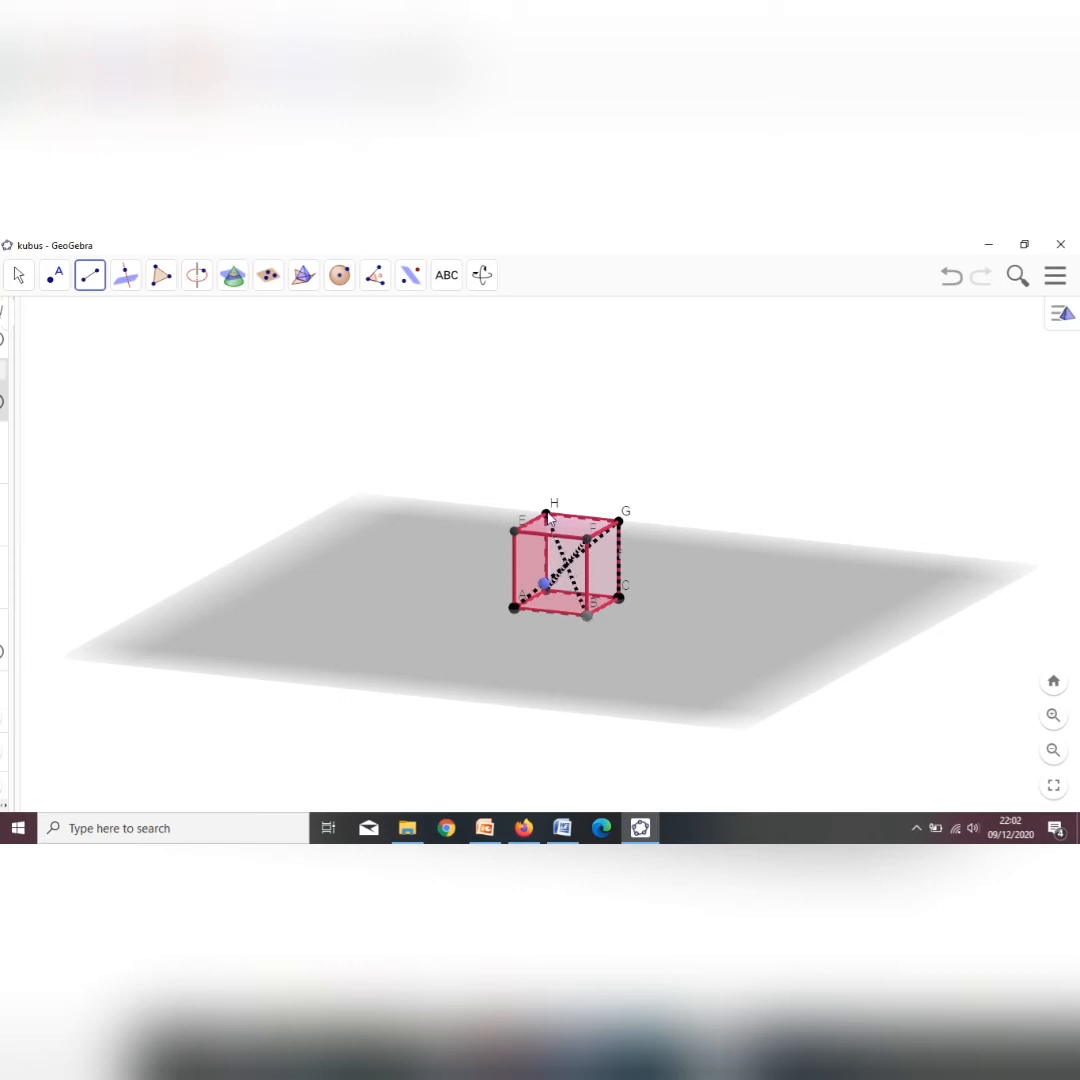
left_click(622, 598)
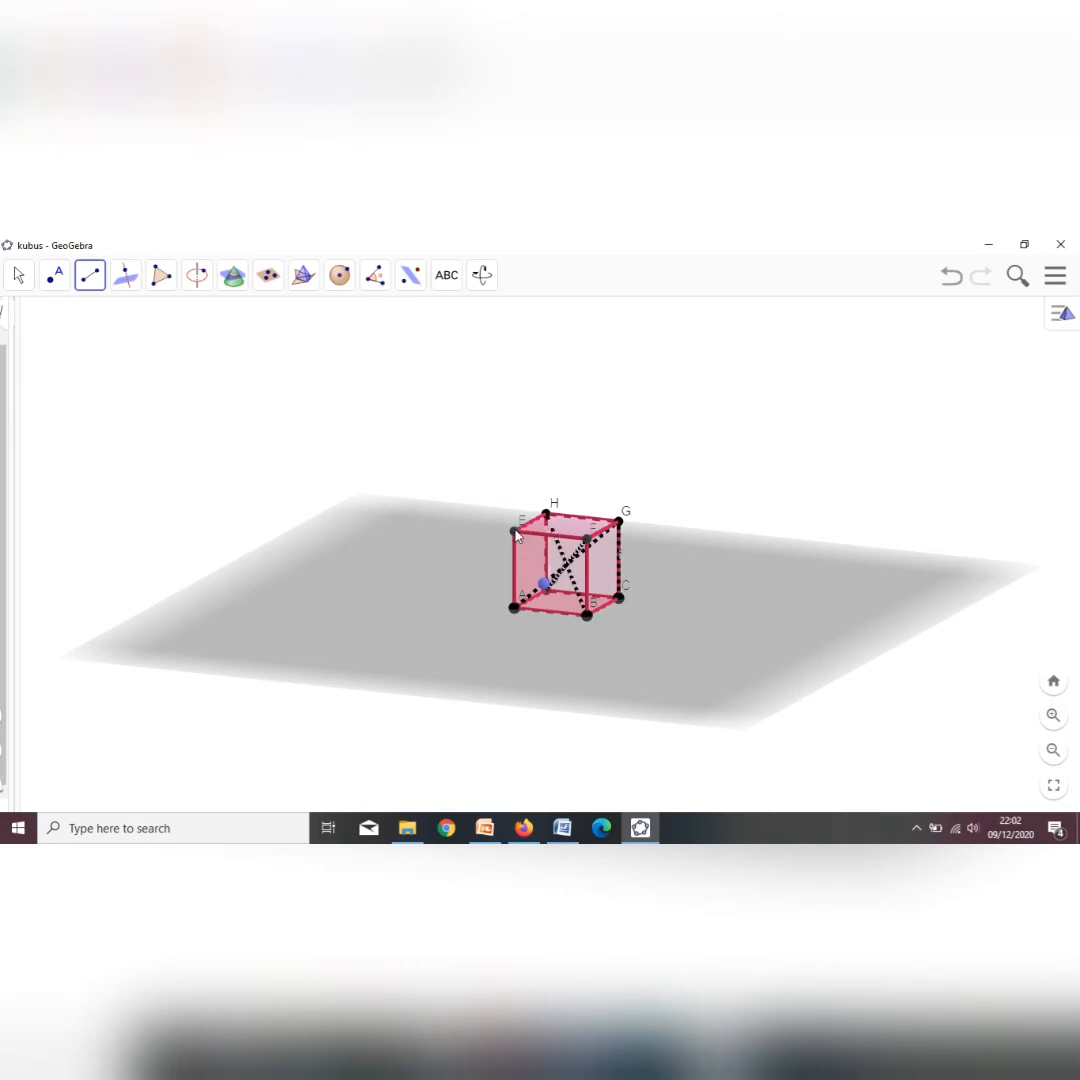
left_click(515, 532)
Step: Undo the space diagonals and draw the base-face diagonals AC and BD as segments
key("ctrl+z")
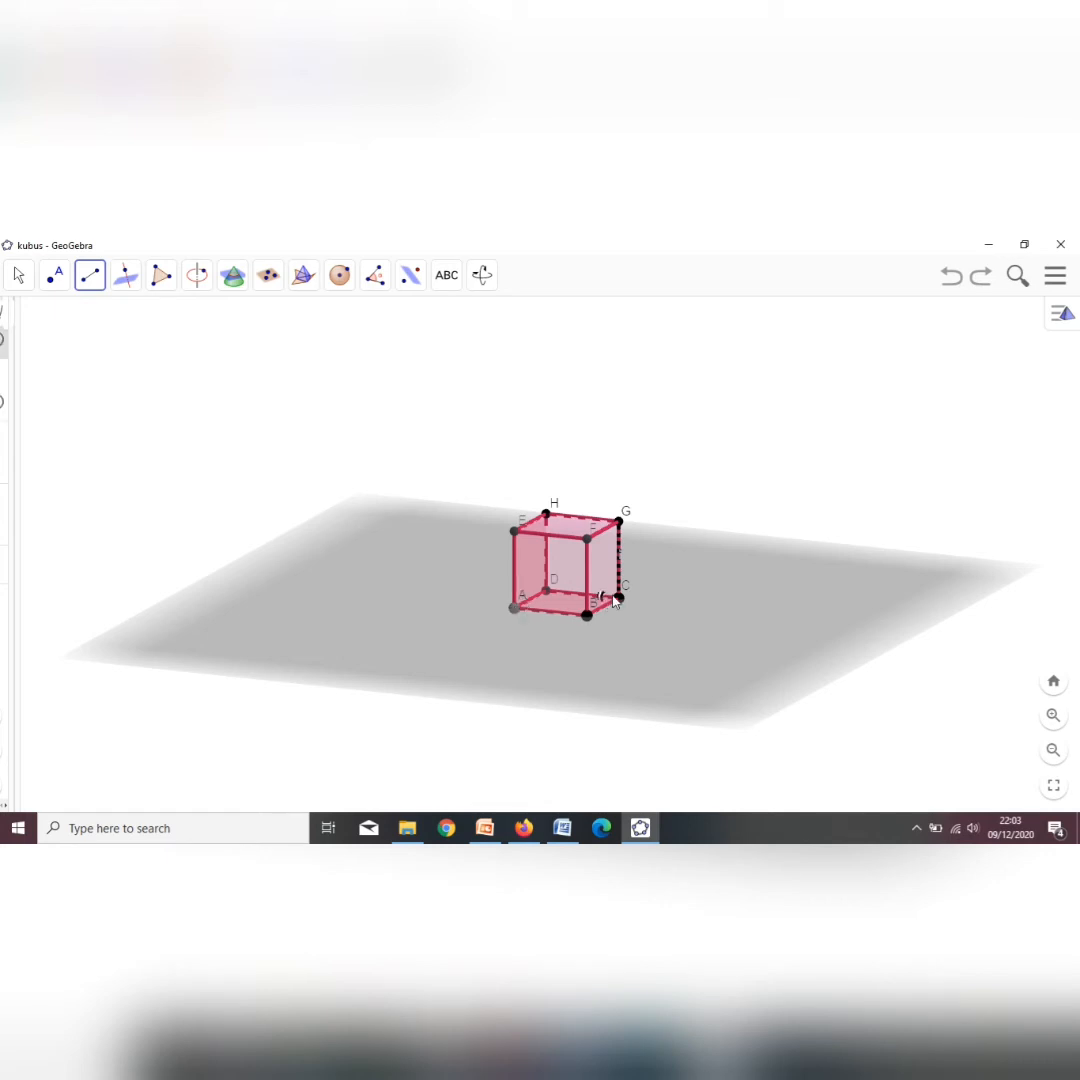
left_click(618, 599)
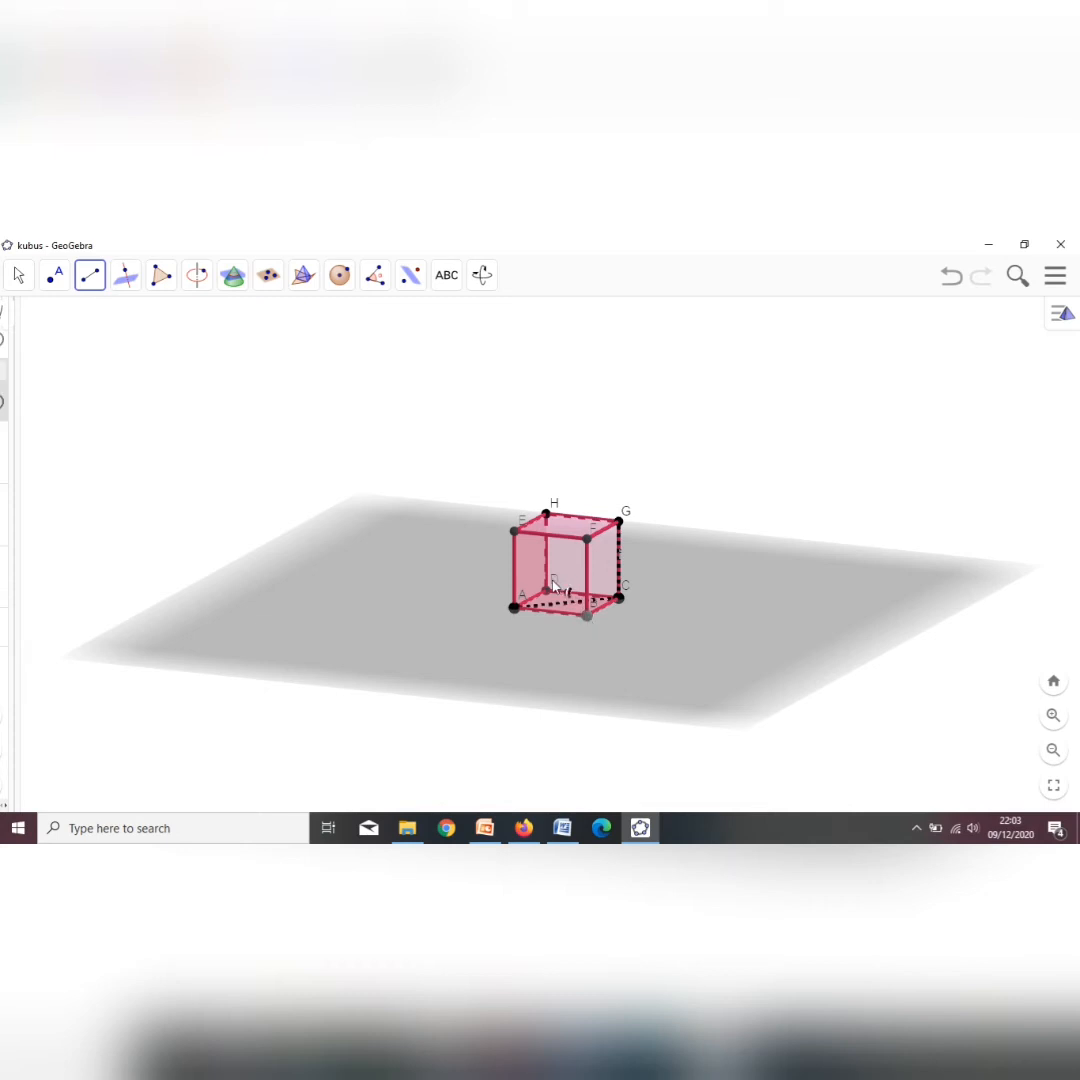
left_click(550, 592)
Step: Draw the diagonals EG and FH on the cube's top face
left_click(513, 530)
left_click(620, 522)
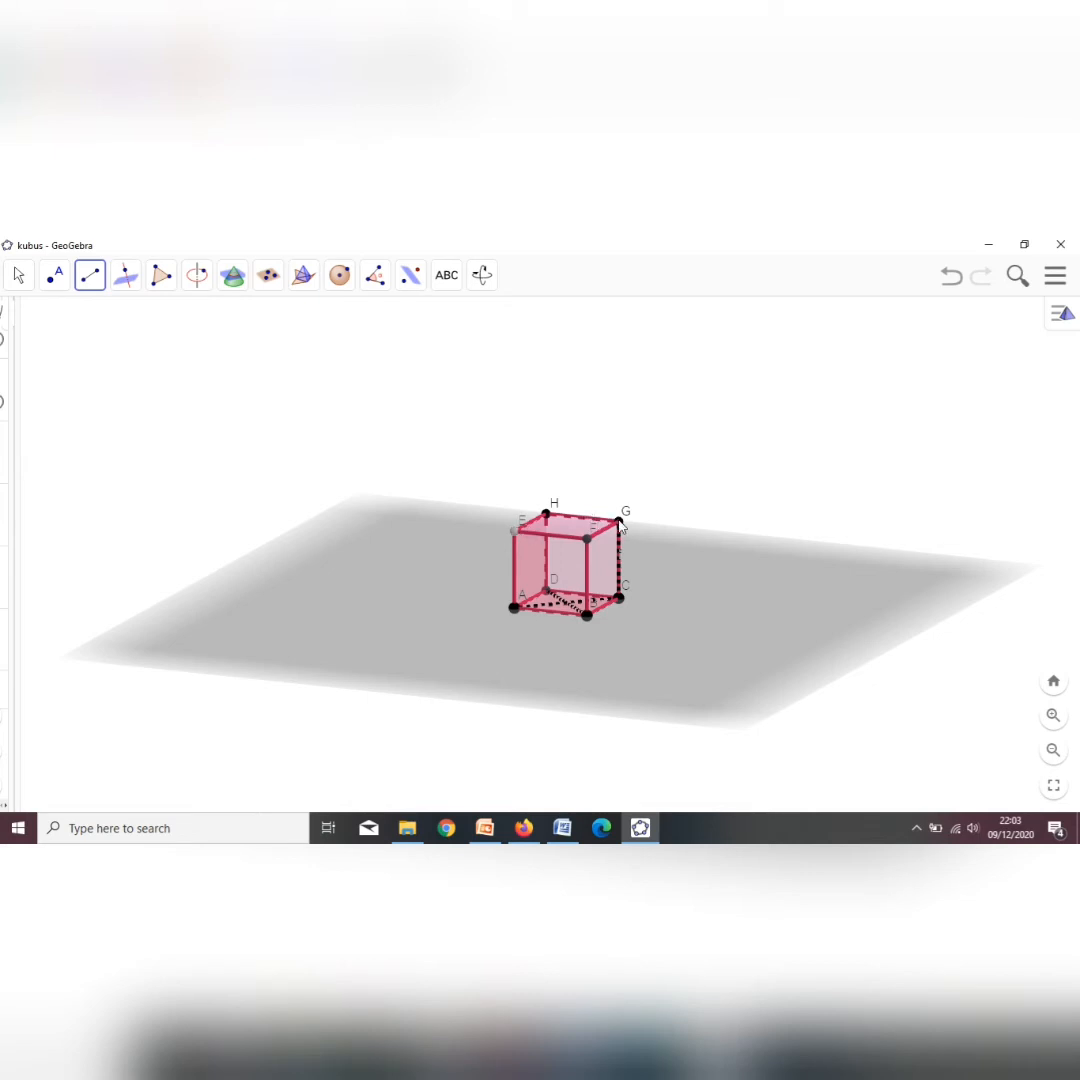
left_click(586, 539)
left_click(548, 514)
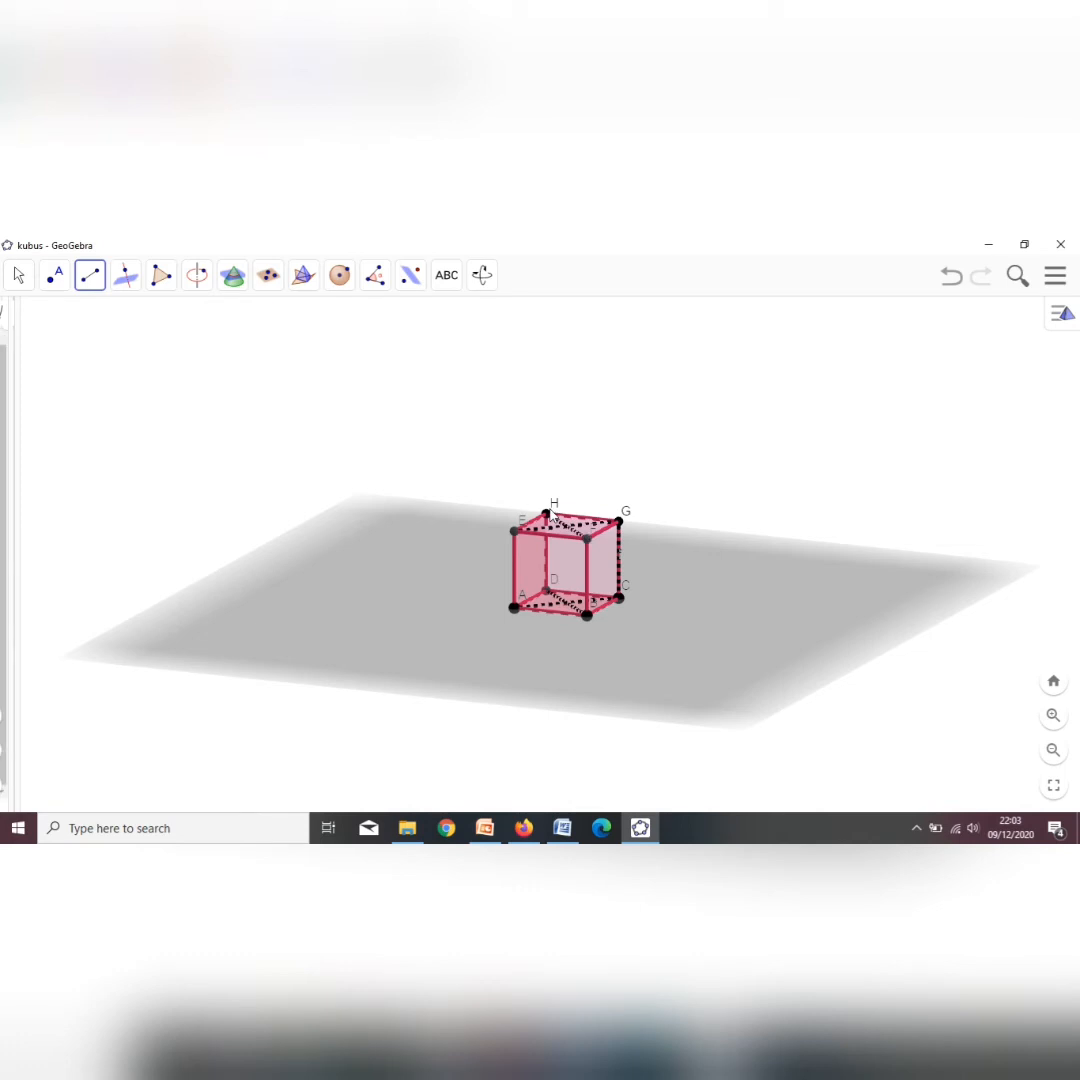
Step: Draw the diagonals AH and DE on the cube's side face ADHE
left_click(514, 607)
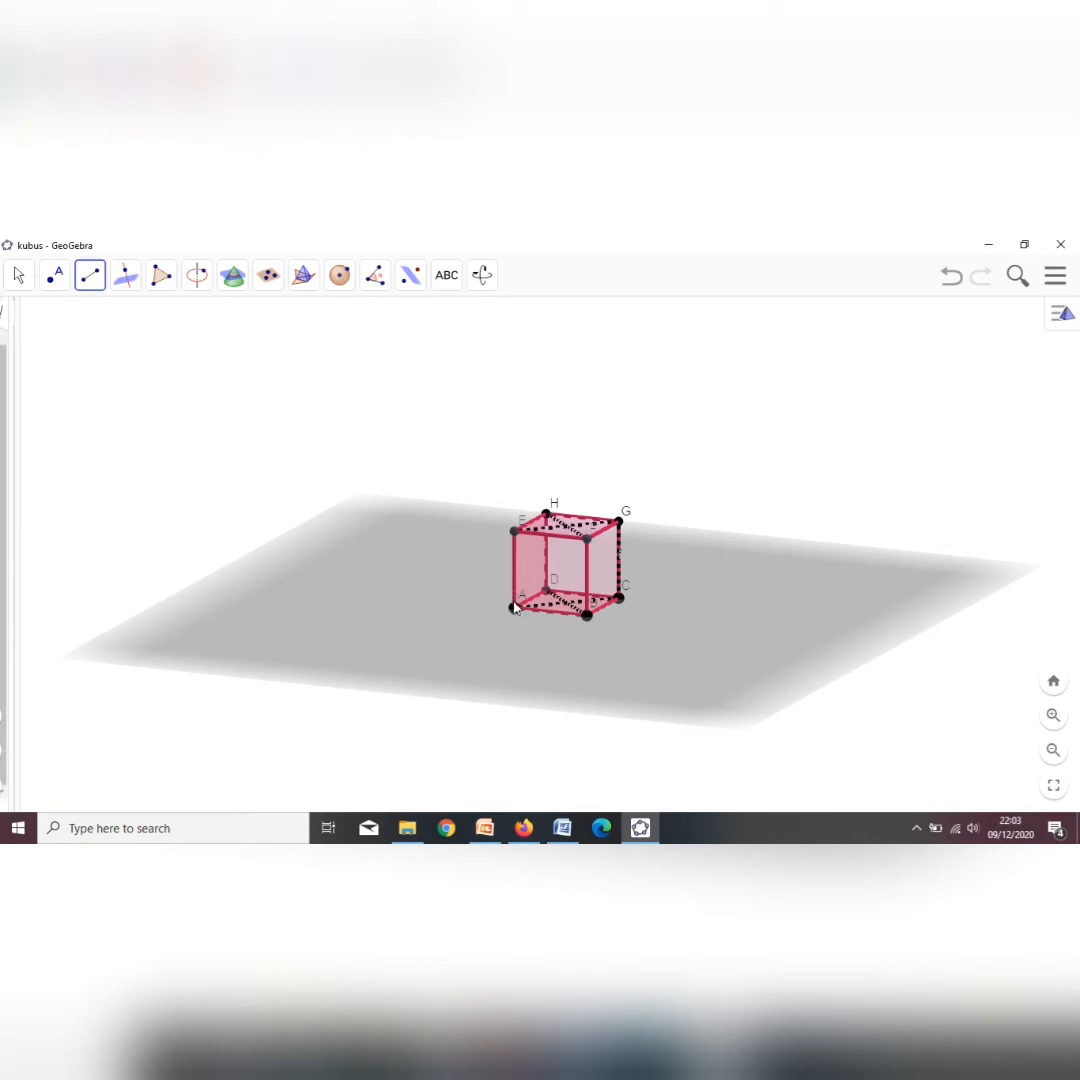
left_click(547, 515)
left_click(549, 587)
left_click(514, 532)
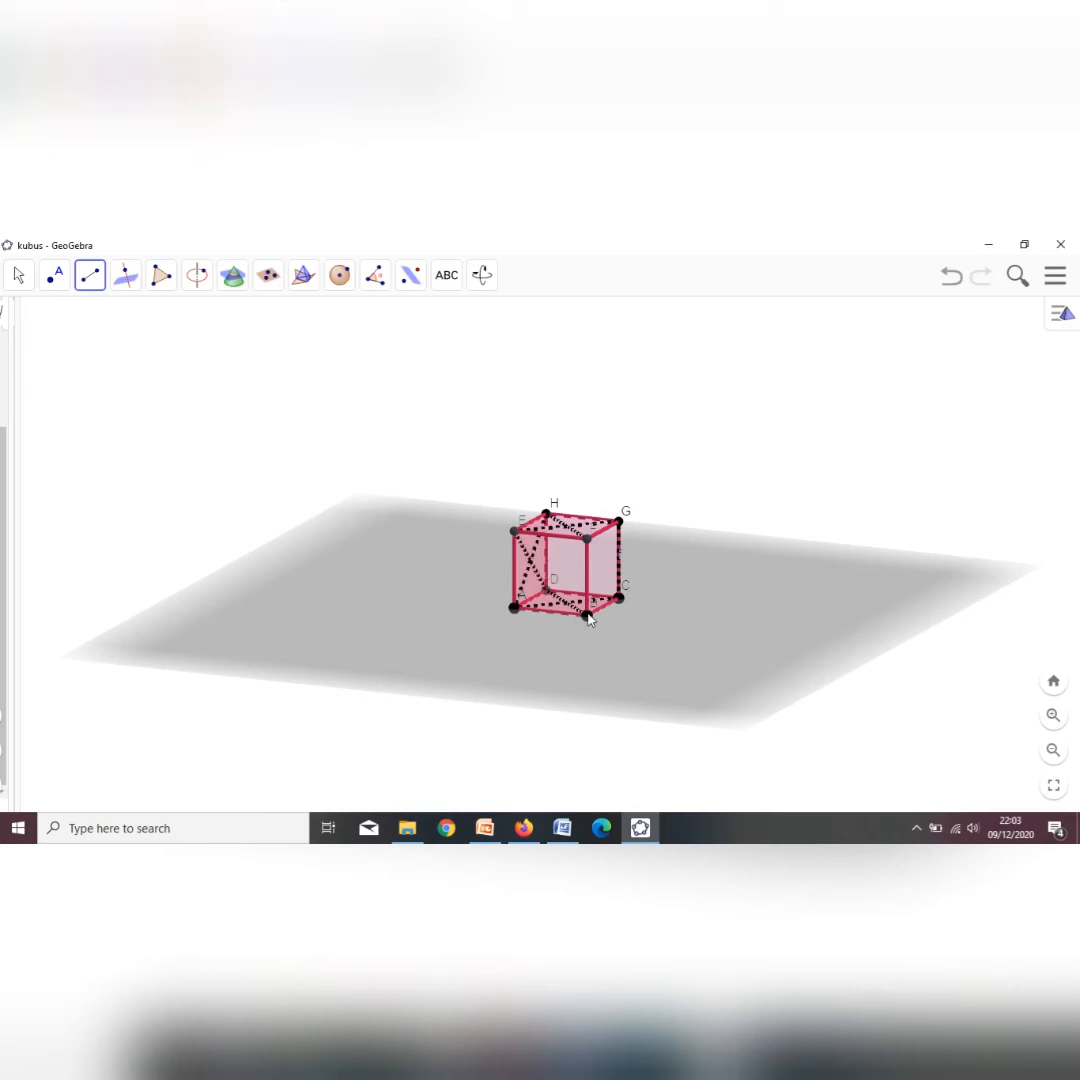
Step: Draw the diagonals BG and CF on side face BCGF, and DG and CH on back face DCGH
left_click(618, 525)
left_click(588, 543)
left_click(546, 591)
left_click(620, 523)
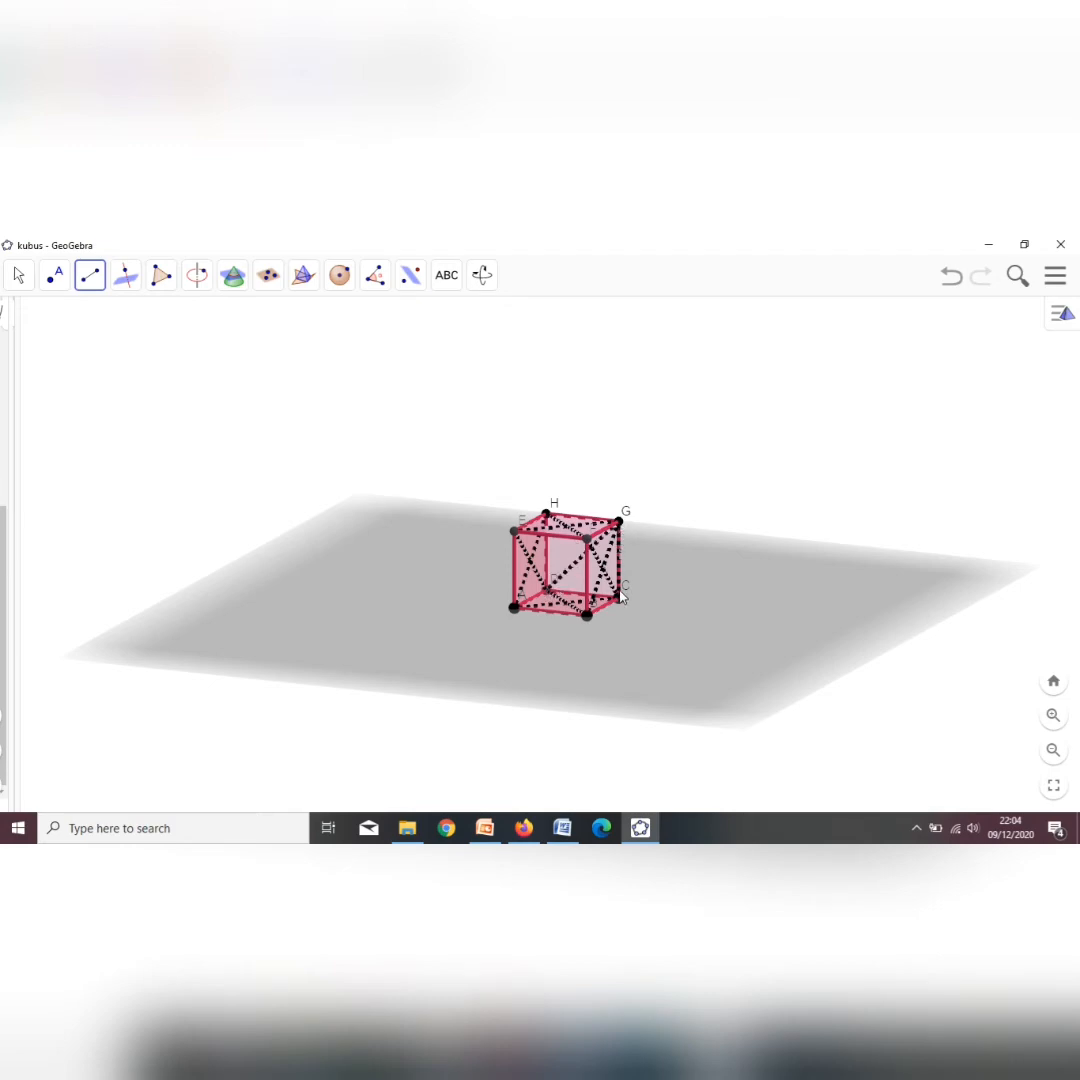
left_click(547, 514)
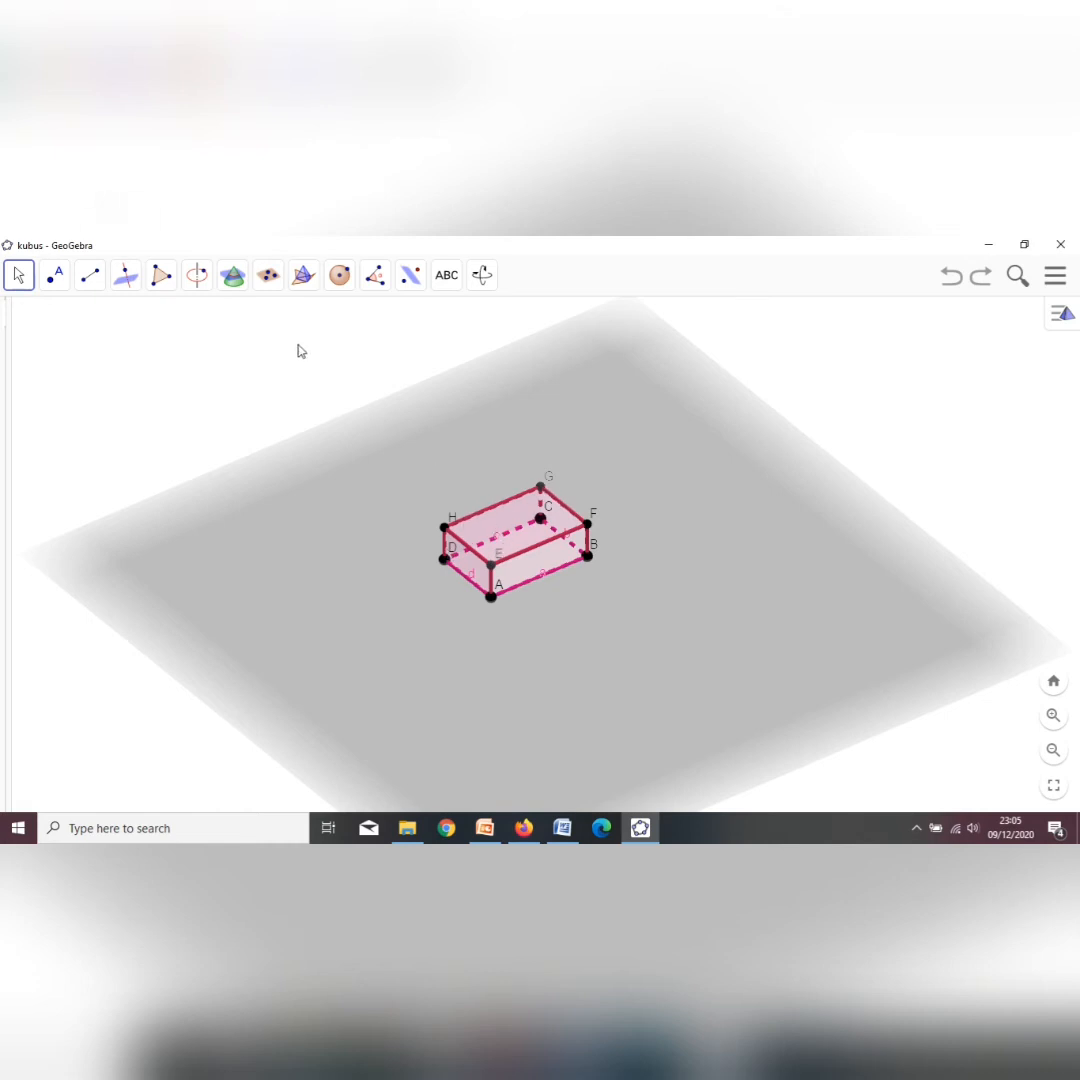
Step: Generate the net of cuboid ABCD.EFGH with the Net tool
left_click(305, 276)
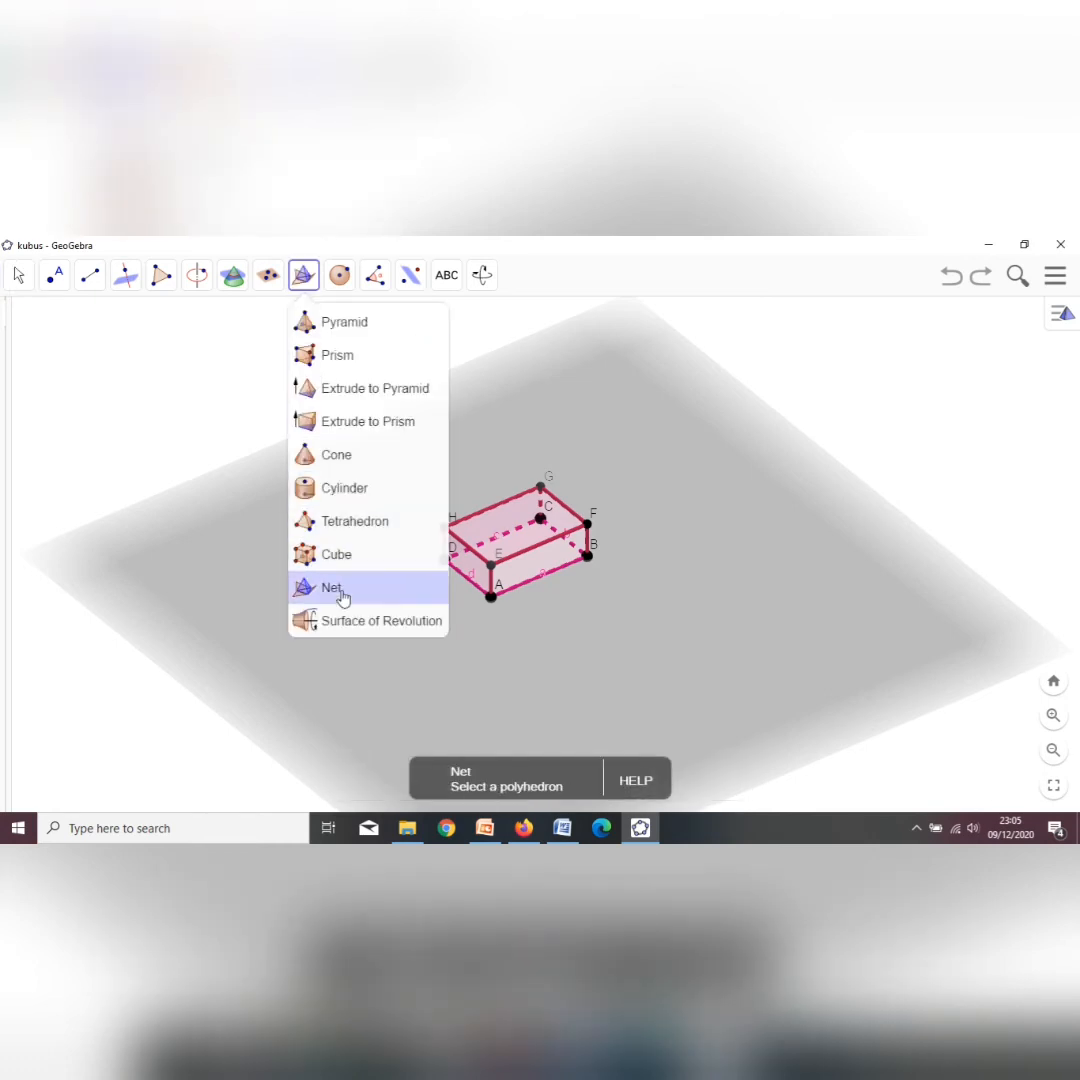
left_click(340, 590)
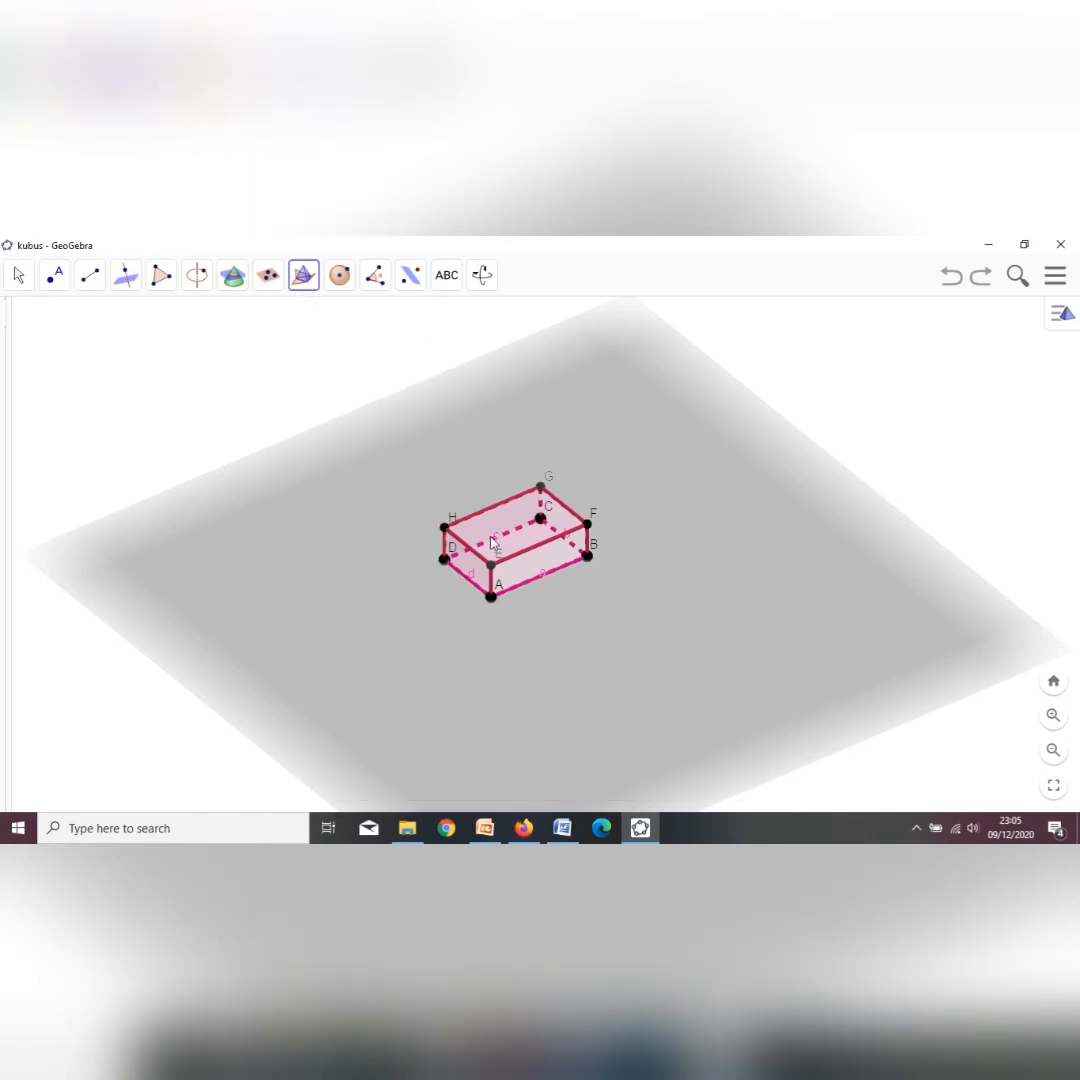
left_click(491, 541)
left_click(18, 275)
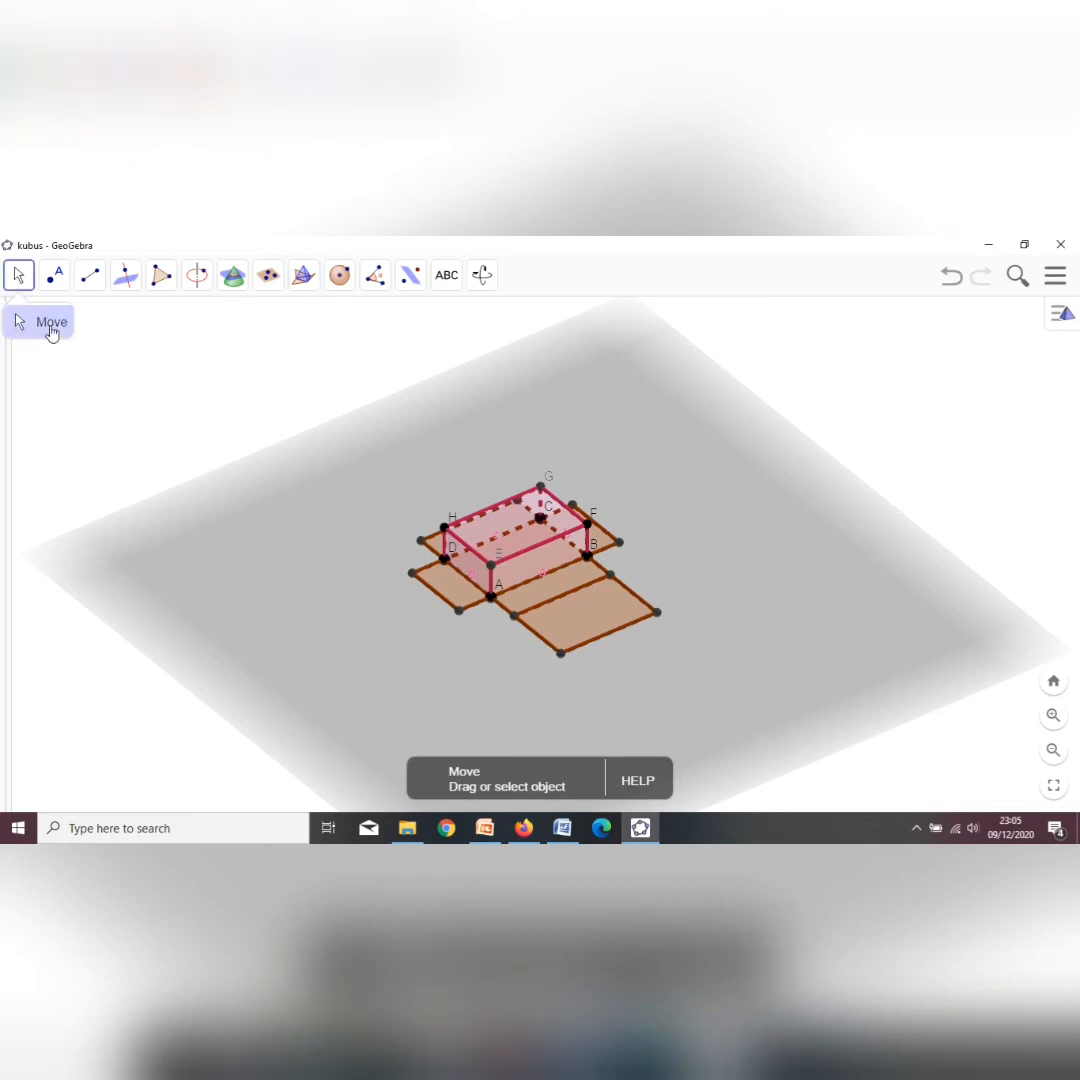
left_click_drag(805, 694, 780, 718)
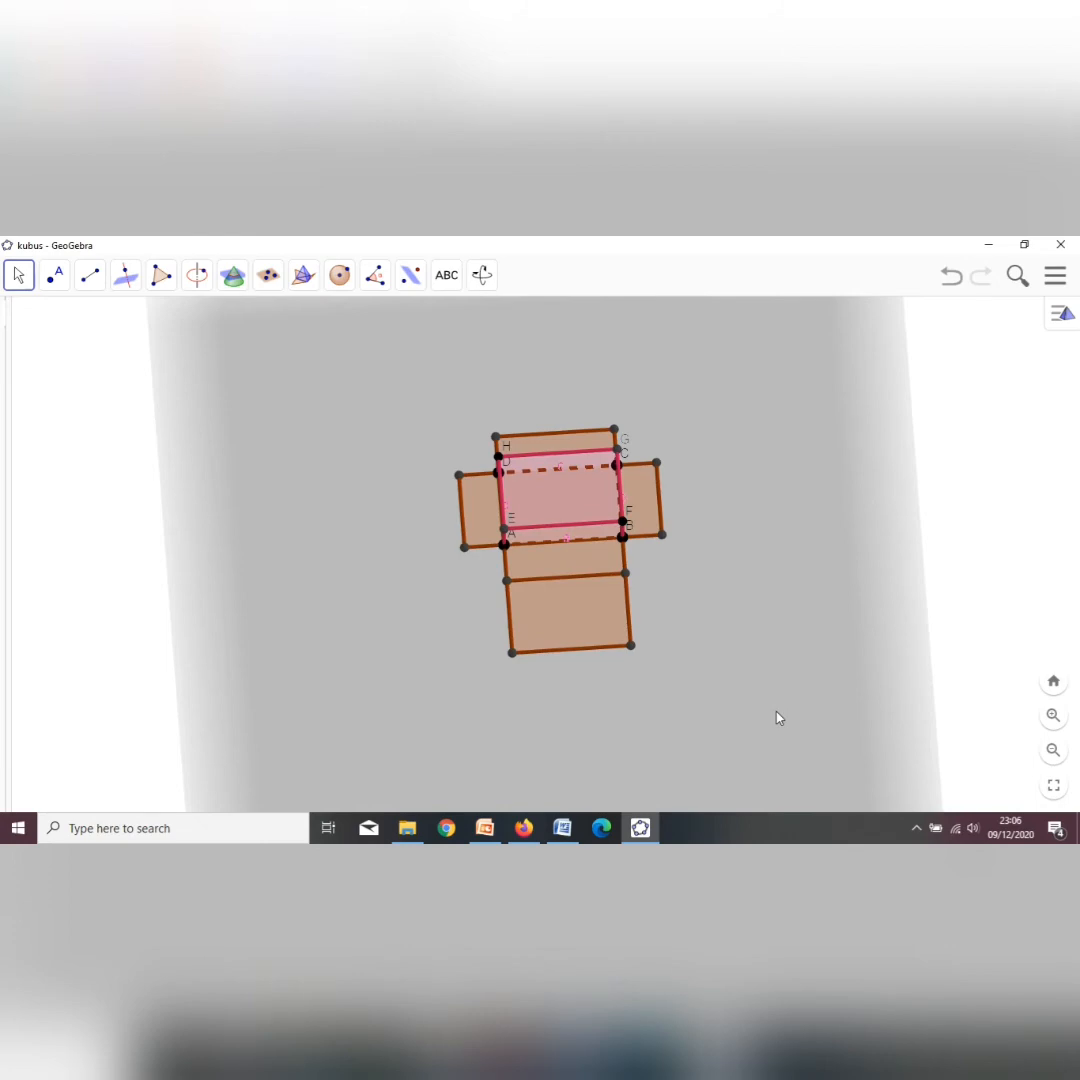
left_click_drag(779, 718, 734, 727)
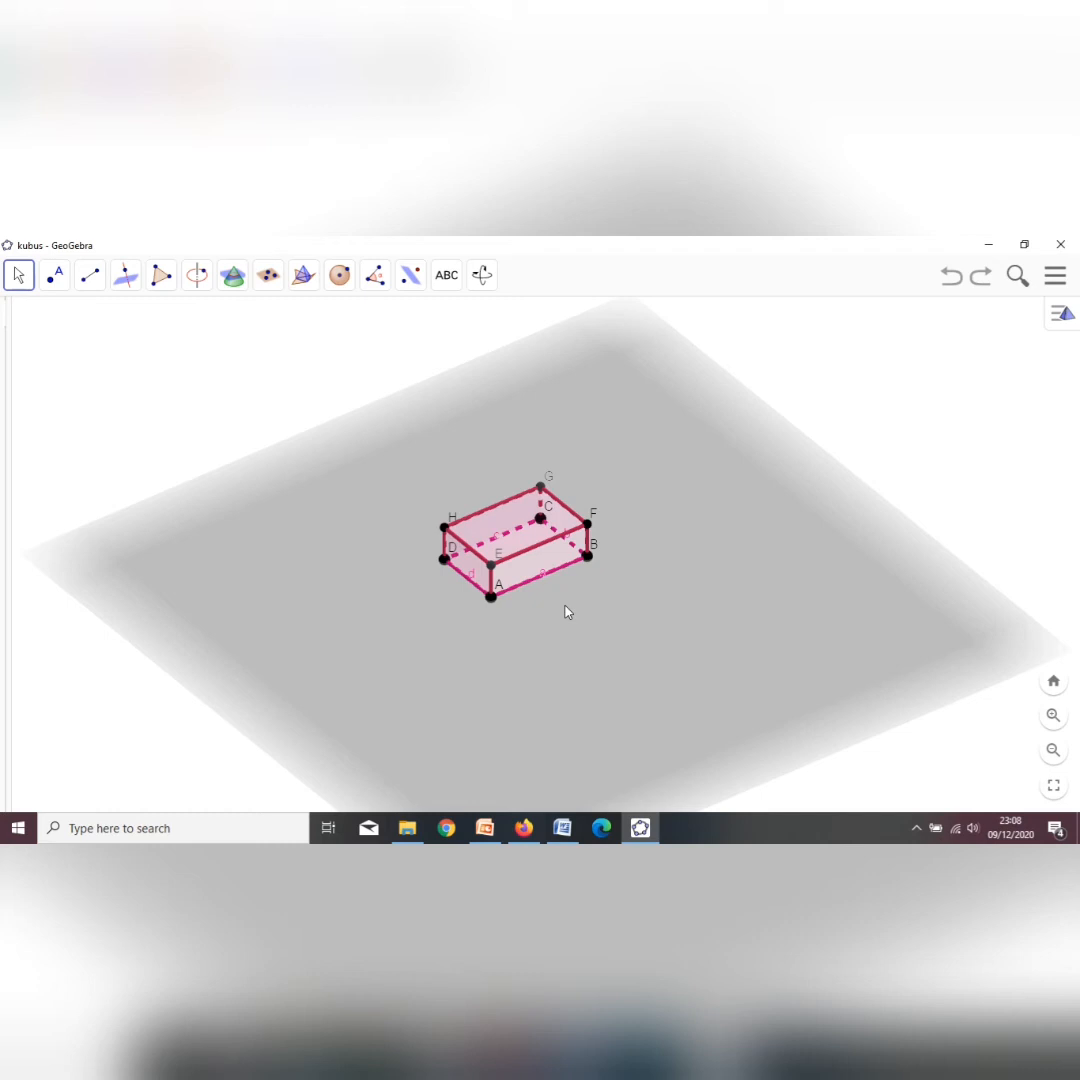
Step: Draw segments for the cuboid's base diagonals AC and BD and its top-face diagonals EG and FH
left_click(89, 277)
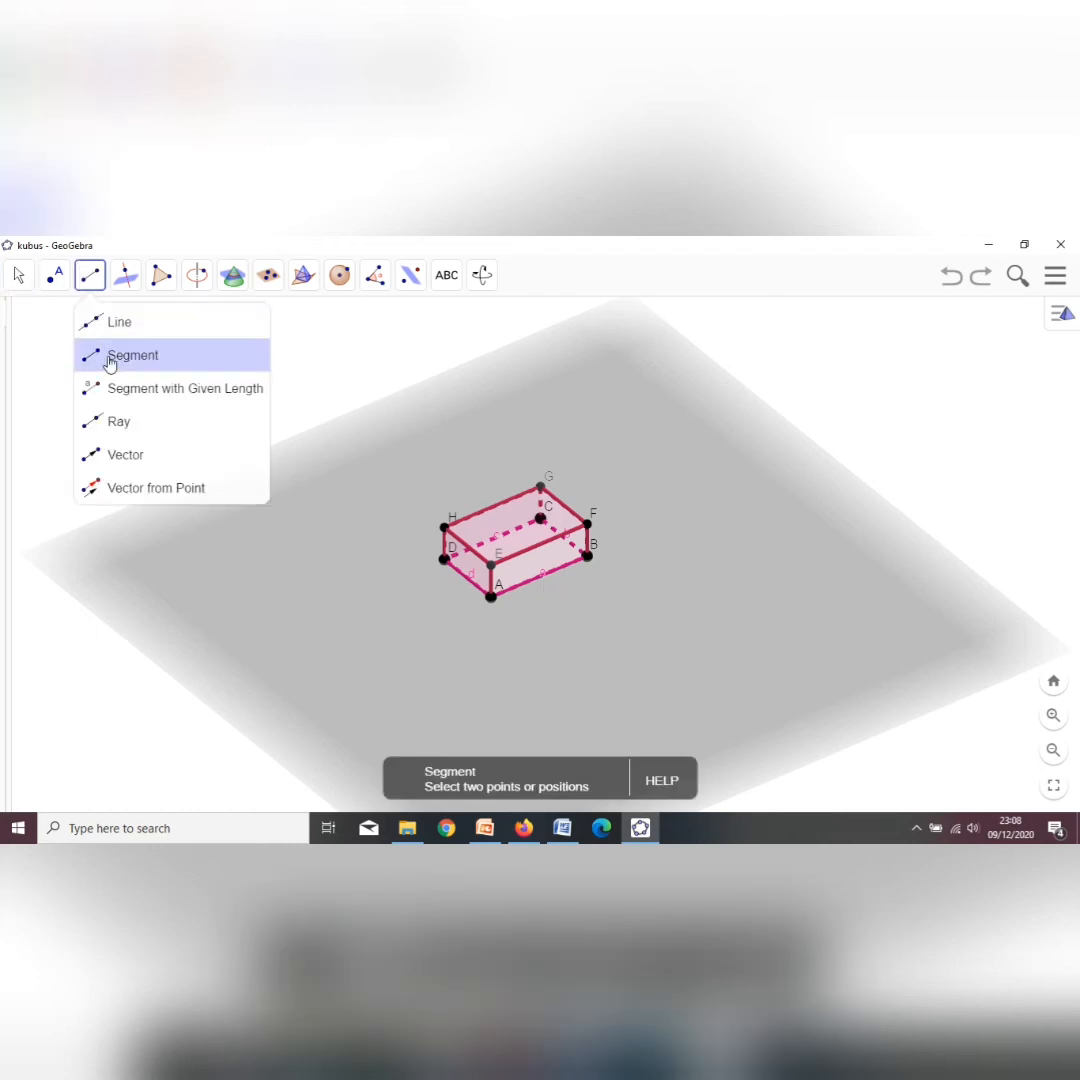
left_click(110, 357)
left_click(490, 597)
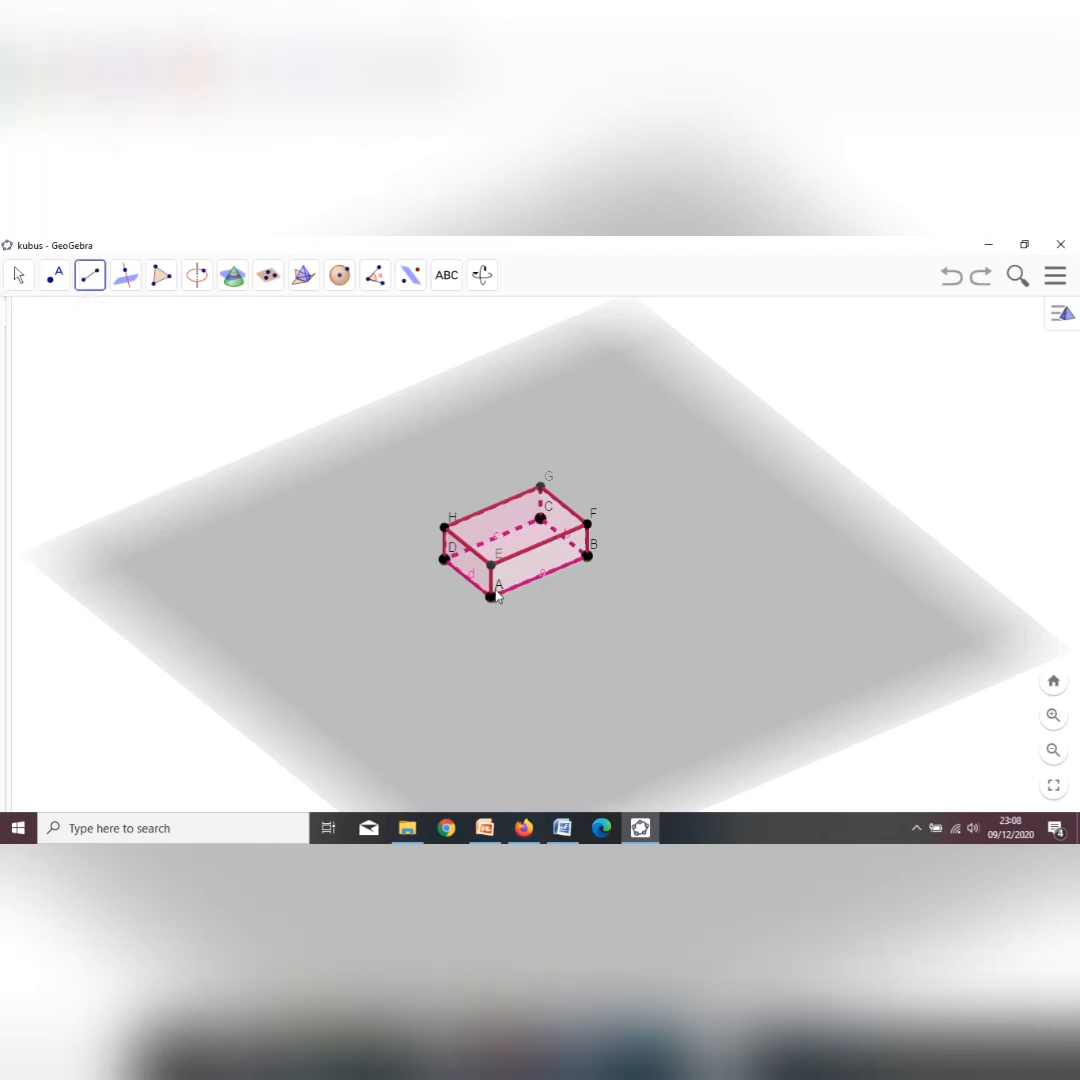
left_click(540, 520)
left_click(588, 558)
left_click(491, 558)
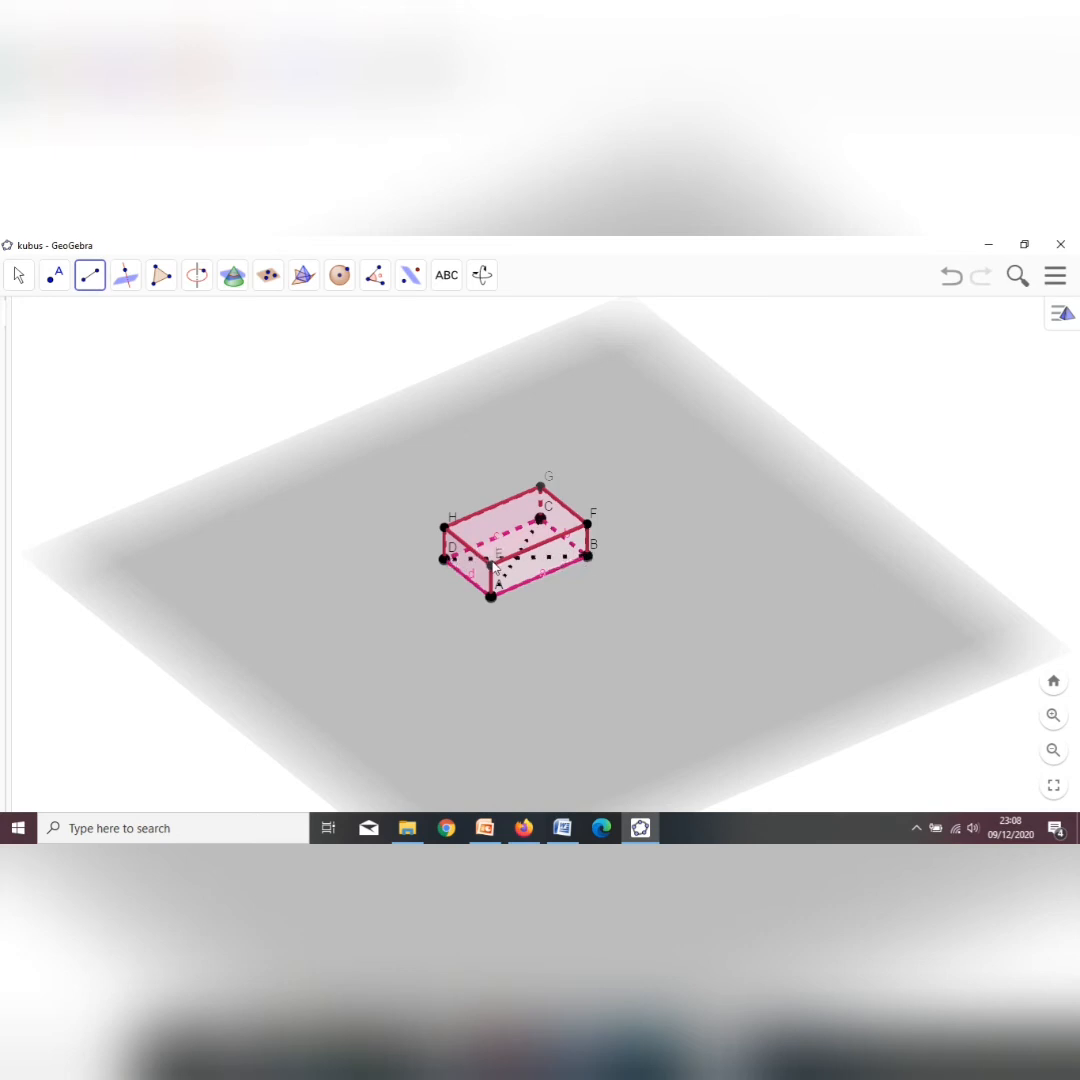
left_click(540, 489)
left_click(449, 530)
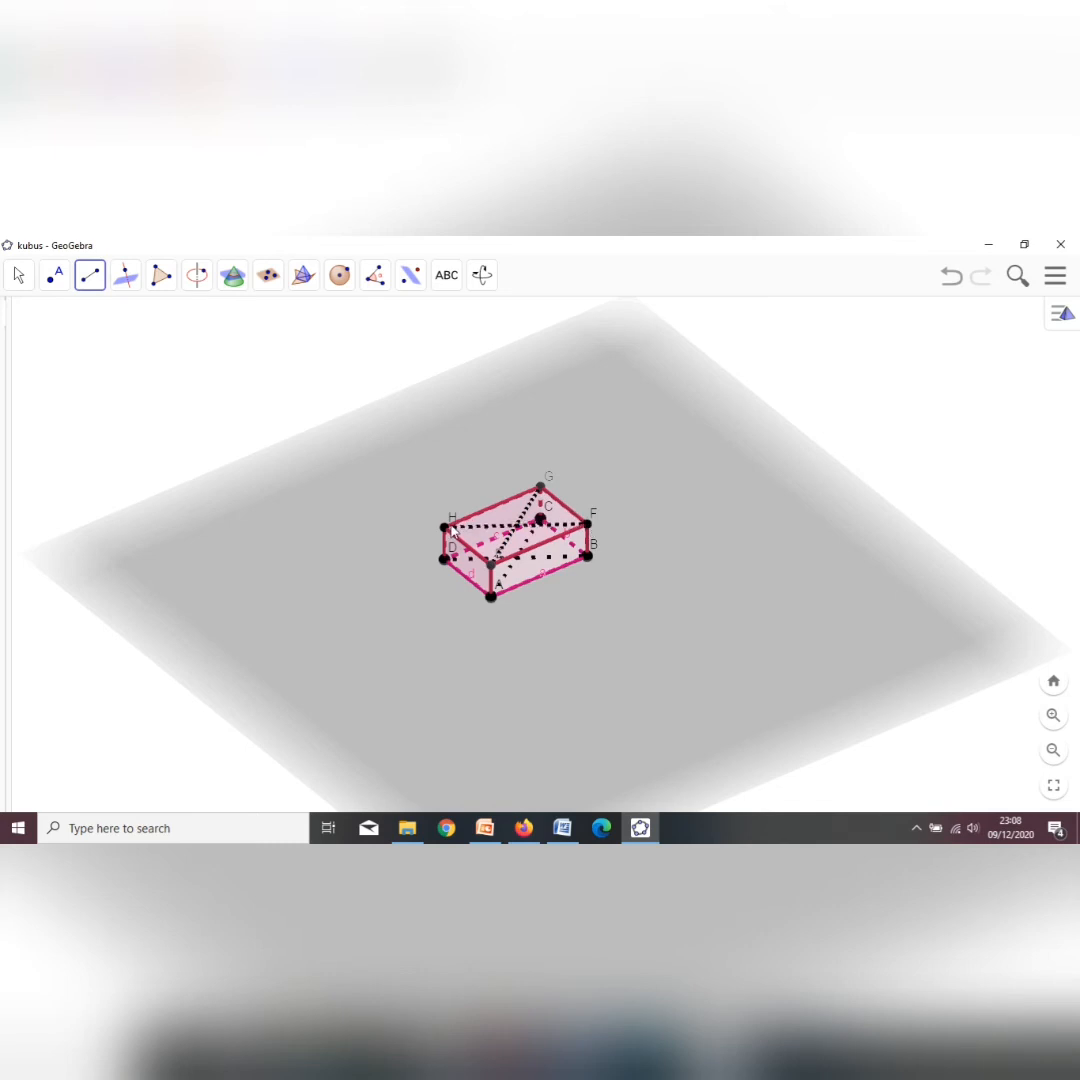
Step: Draw the front-face diagonals AF and BE of the cuboid and the diagonals of its back face DCGH
left_click(491, 597)
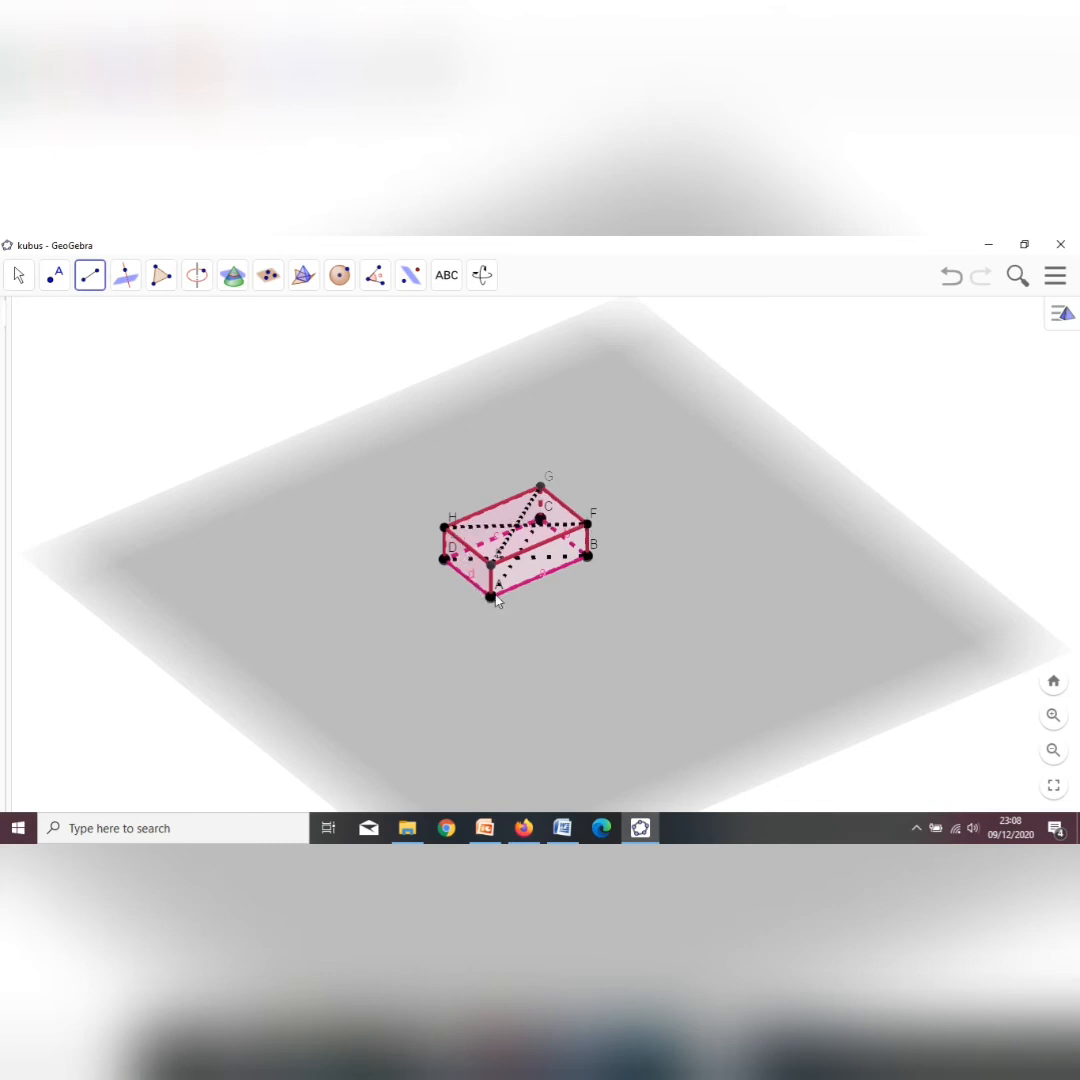
left_click(588, 526)
left_click(588, 558)
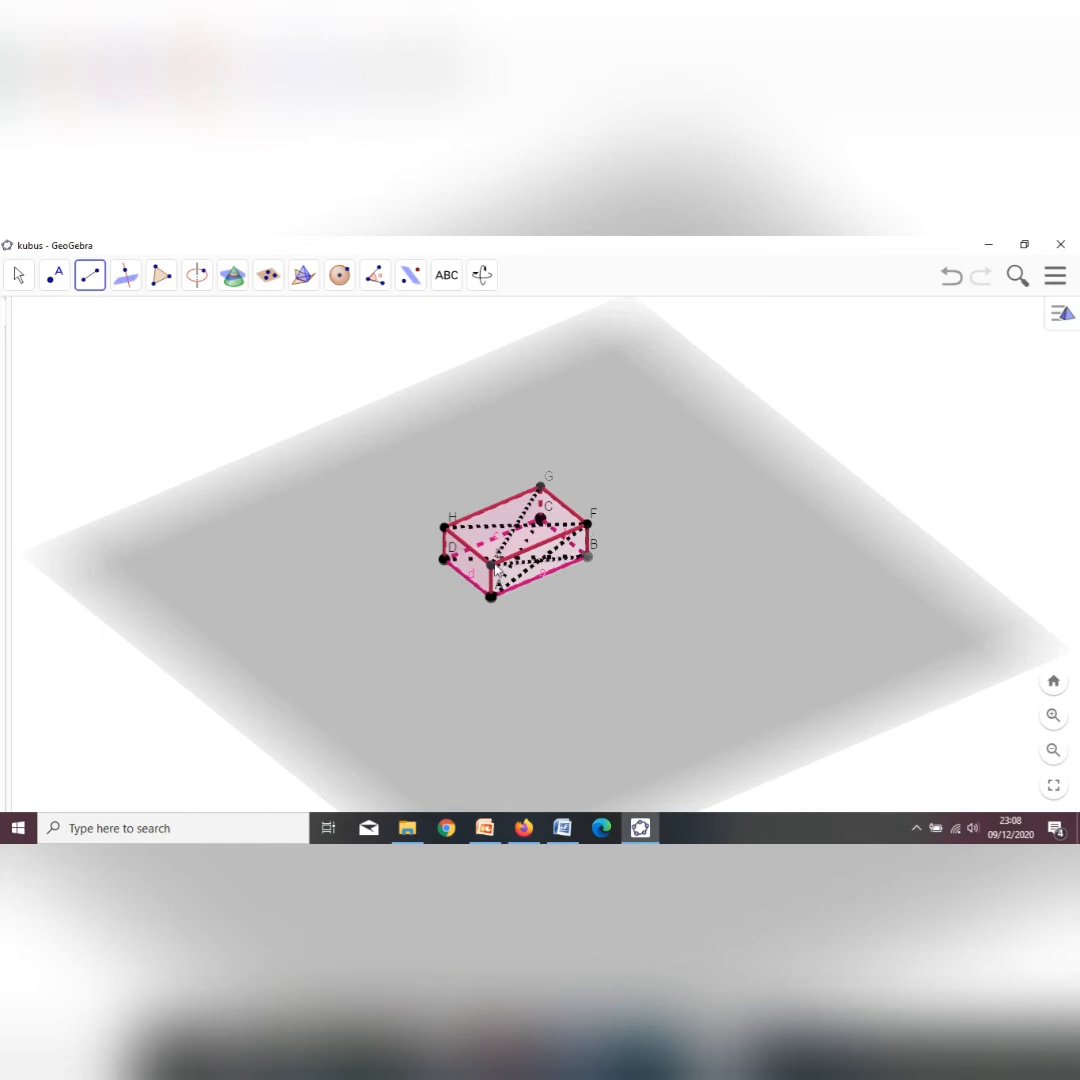
left_click(494, 565)
left_click(445, 558)
left_click(540, 489)
Step: Draw the diagonals AH and DE on side face ADHE and BG and CF on side face BCGF of the cuboid
left_click(490, 598)
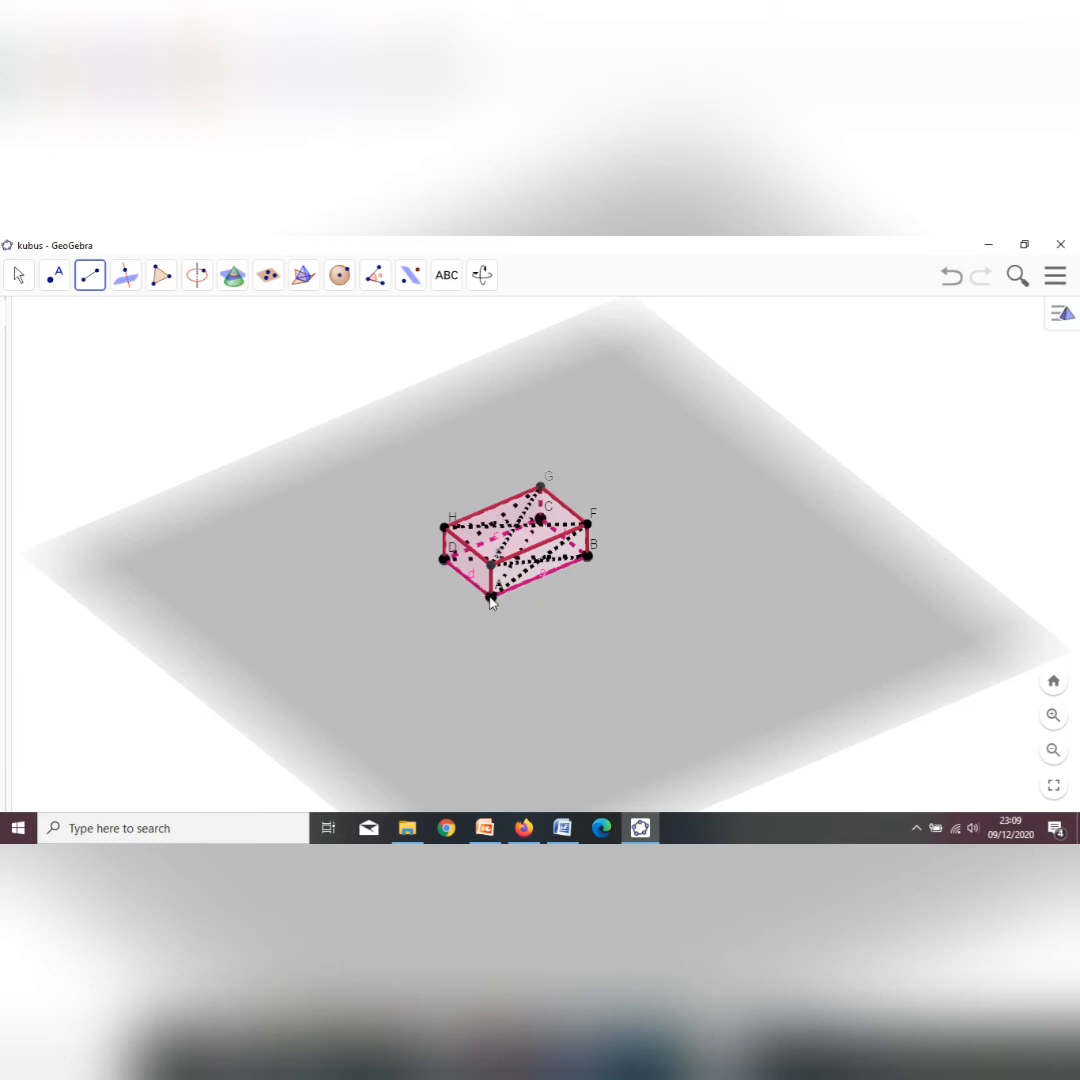
left_click(445, 527)
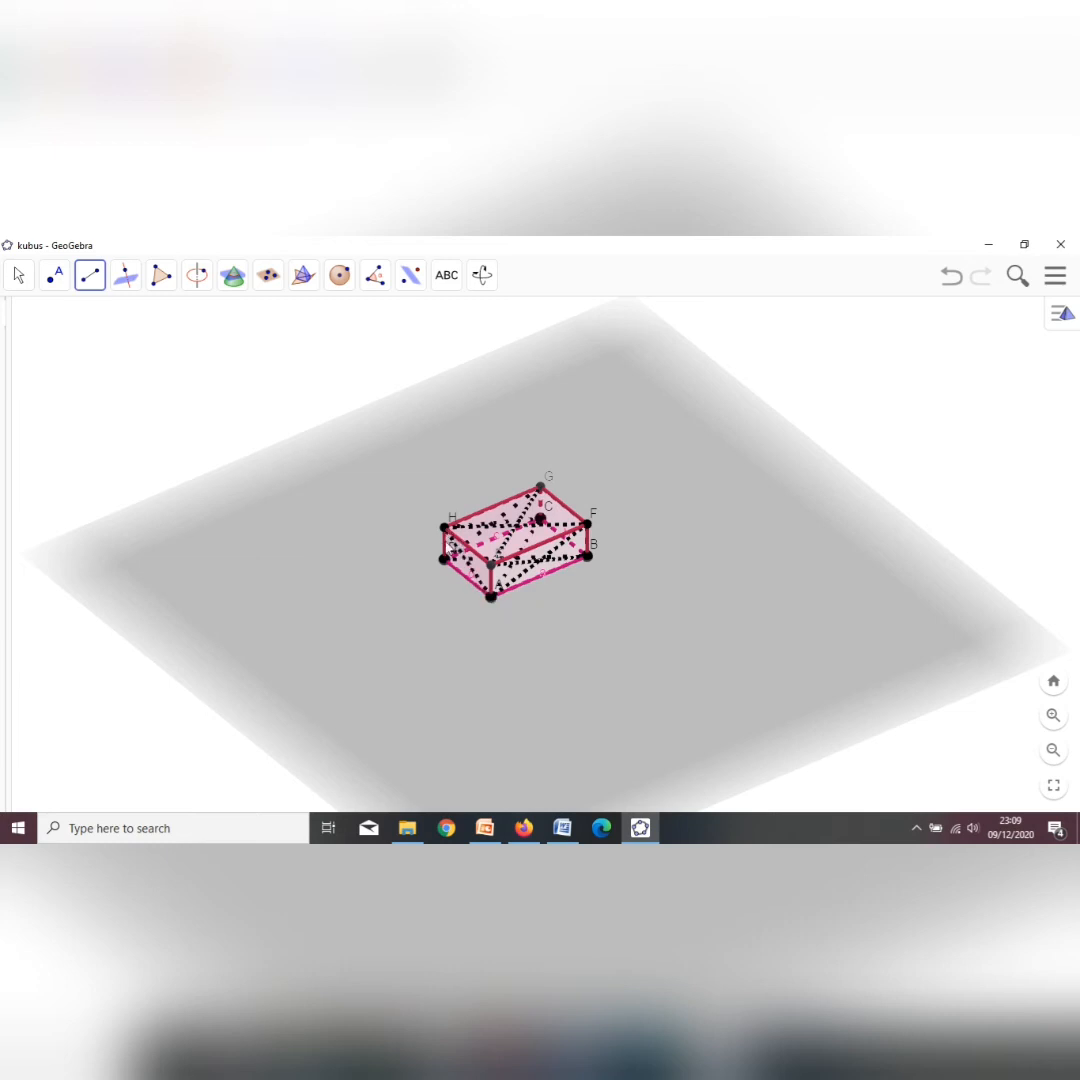
left_click(445, 559)
left_click(587, 556)
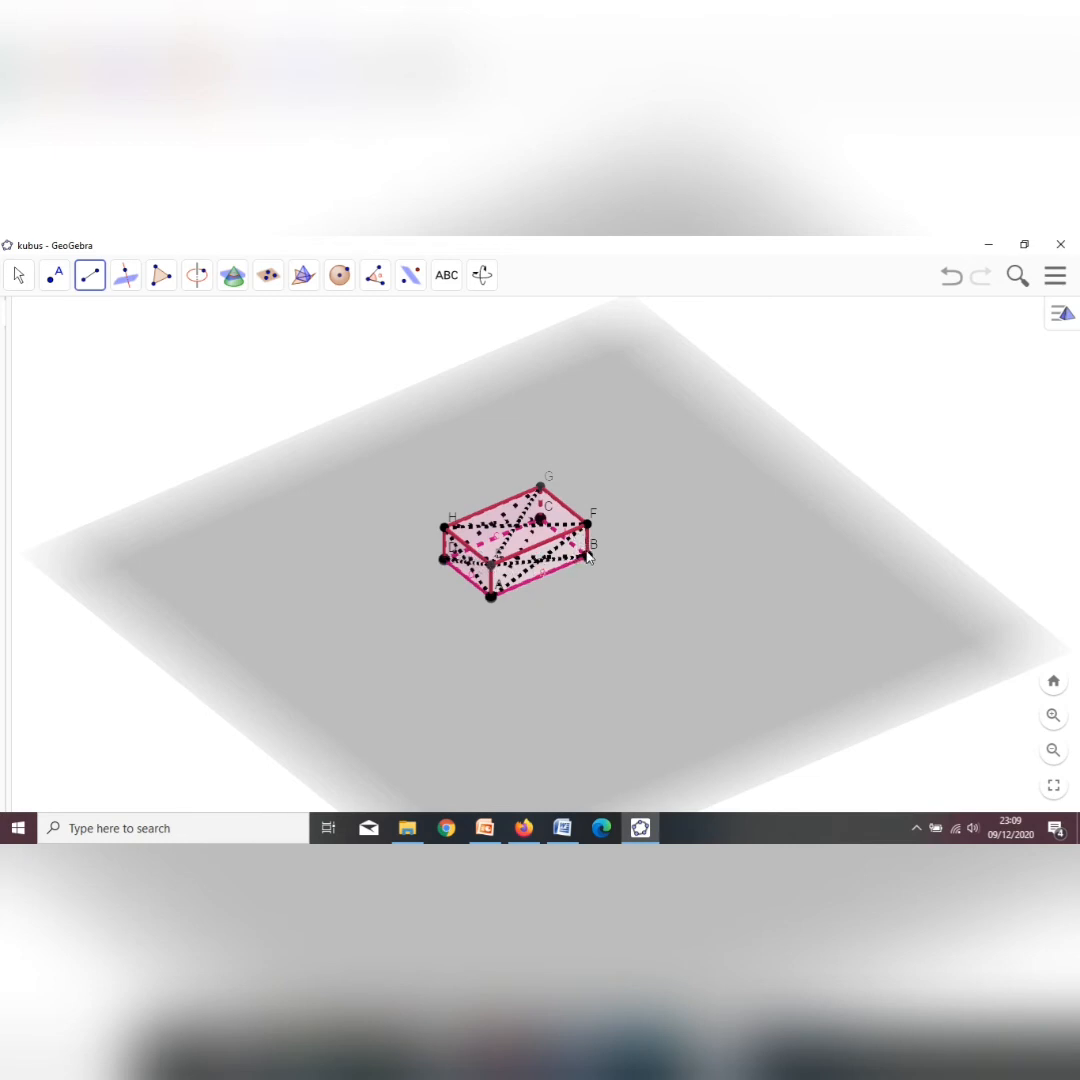
left_click(541, 519)
left_click(587, 523)
Step: Undo the face diagonals and draw segments for the cuboid's space diagonals CE, DF, BH and AG
key("ctrl+z")
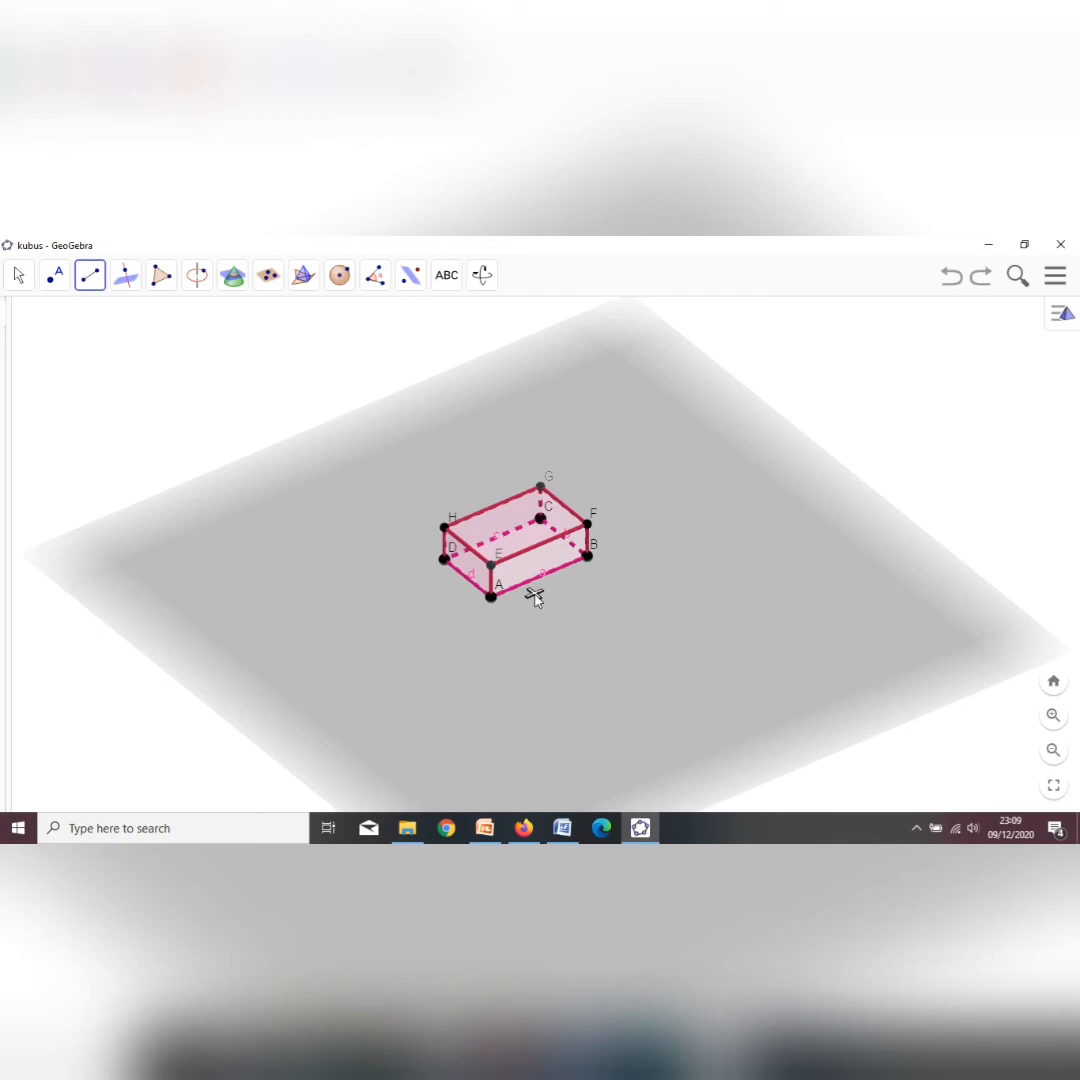
left_click(445, 559)
left_click(588, 525)
left_click(587, 556)
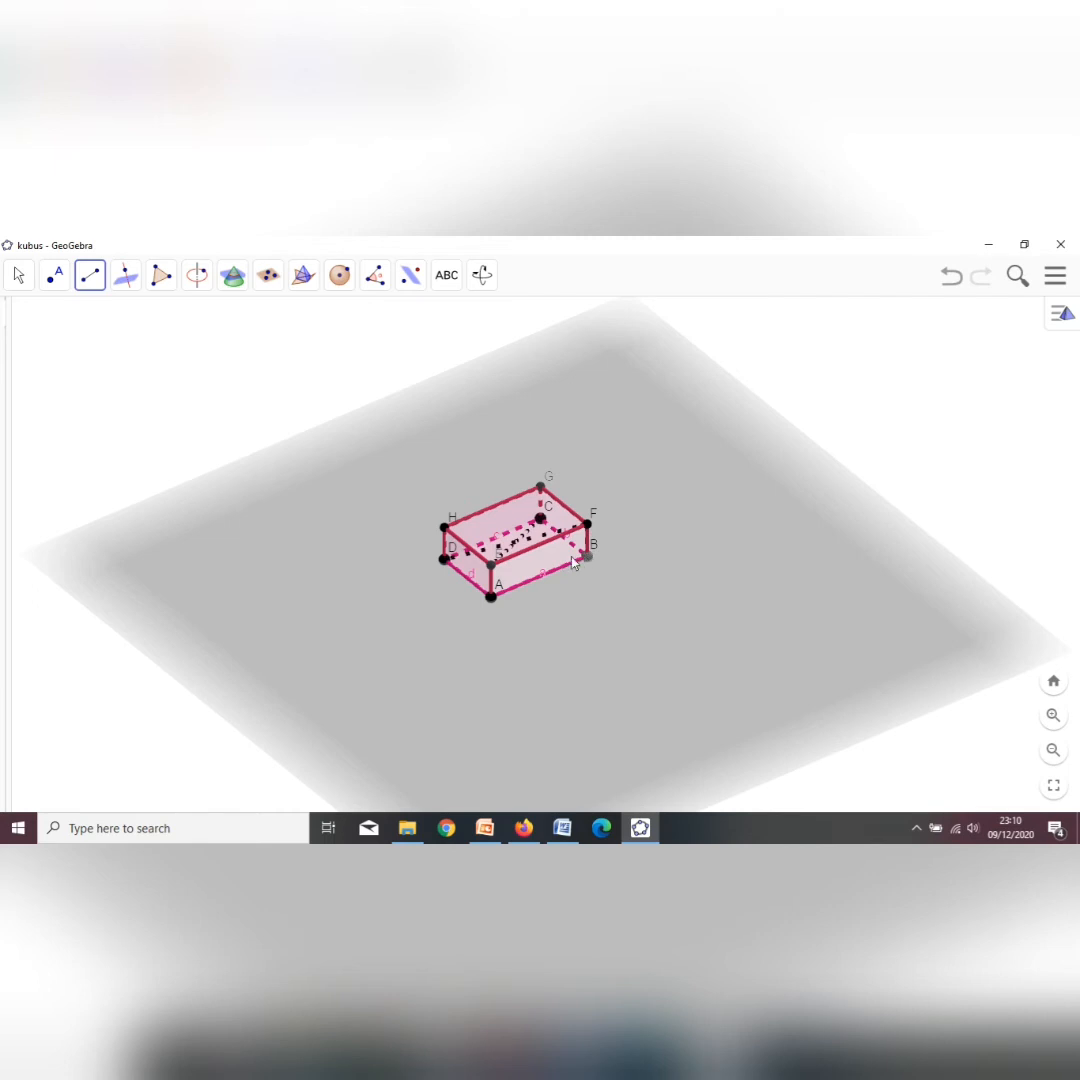
left_click(451, 527)
left_click(540, 489)
key("Escape")
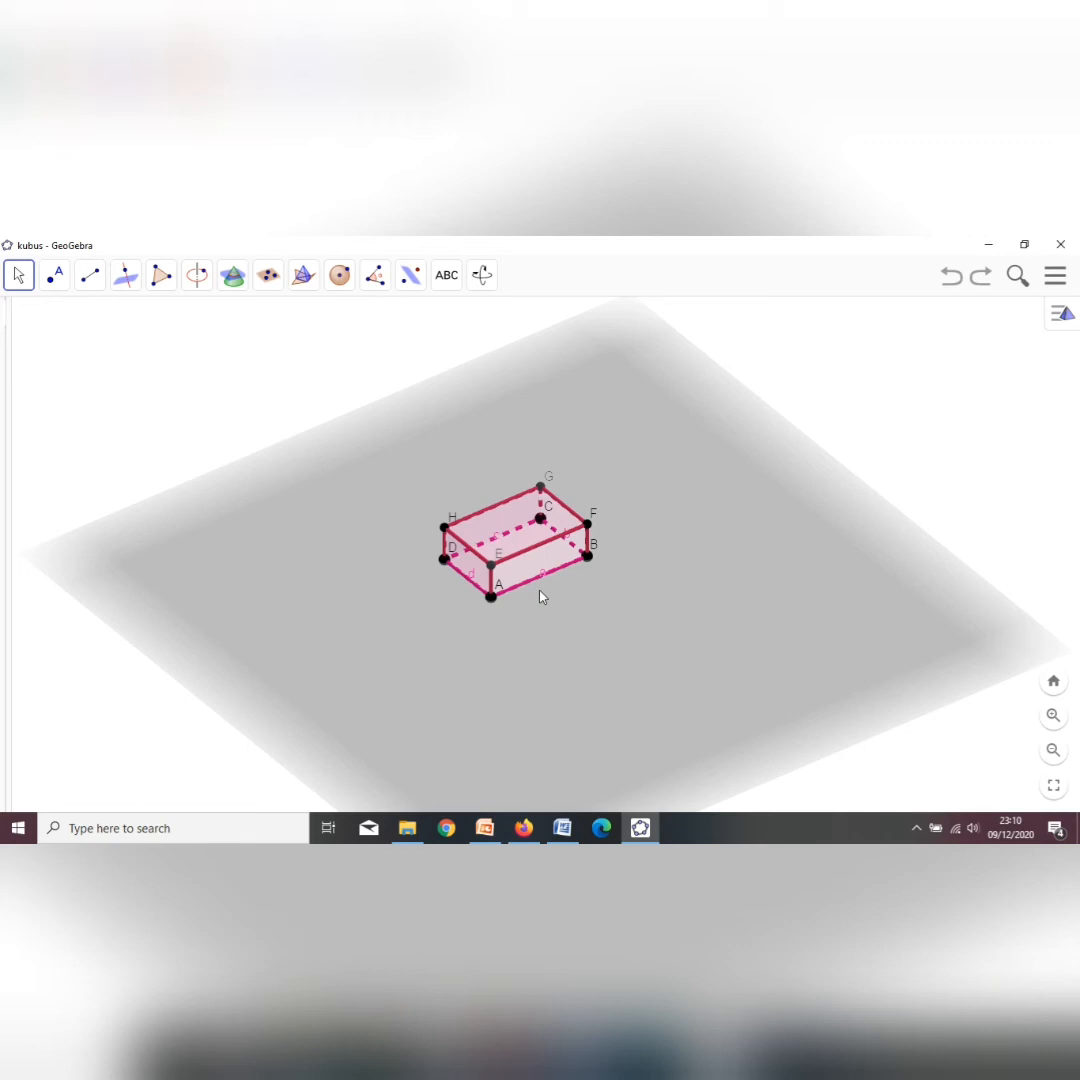
Step: Draw the cuboid's diagonal plane as a polygon through vertices G, F, A and D
left_click(161, 275)
left_click(190, 322)
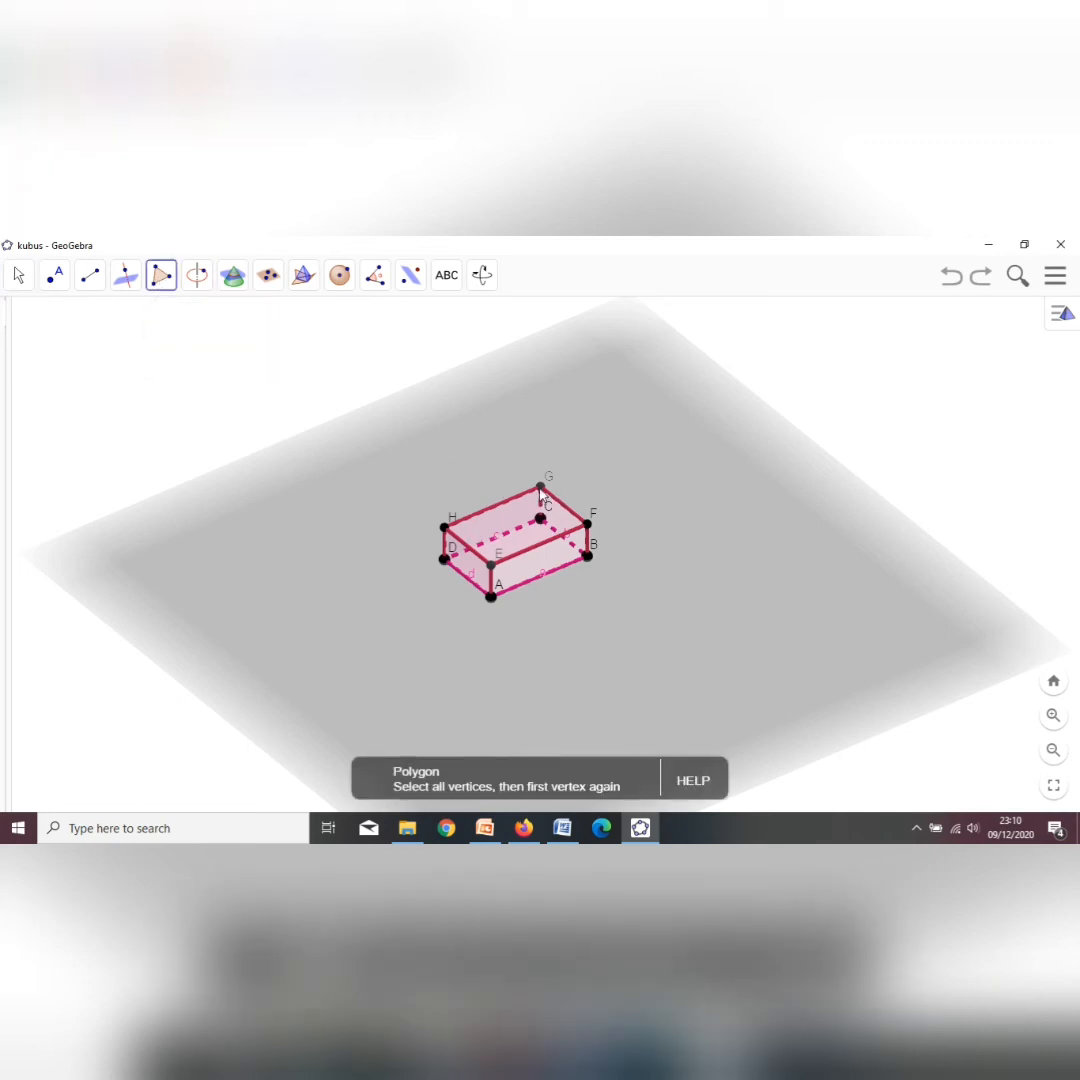
left_click(587, 525)
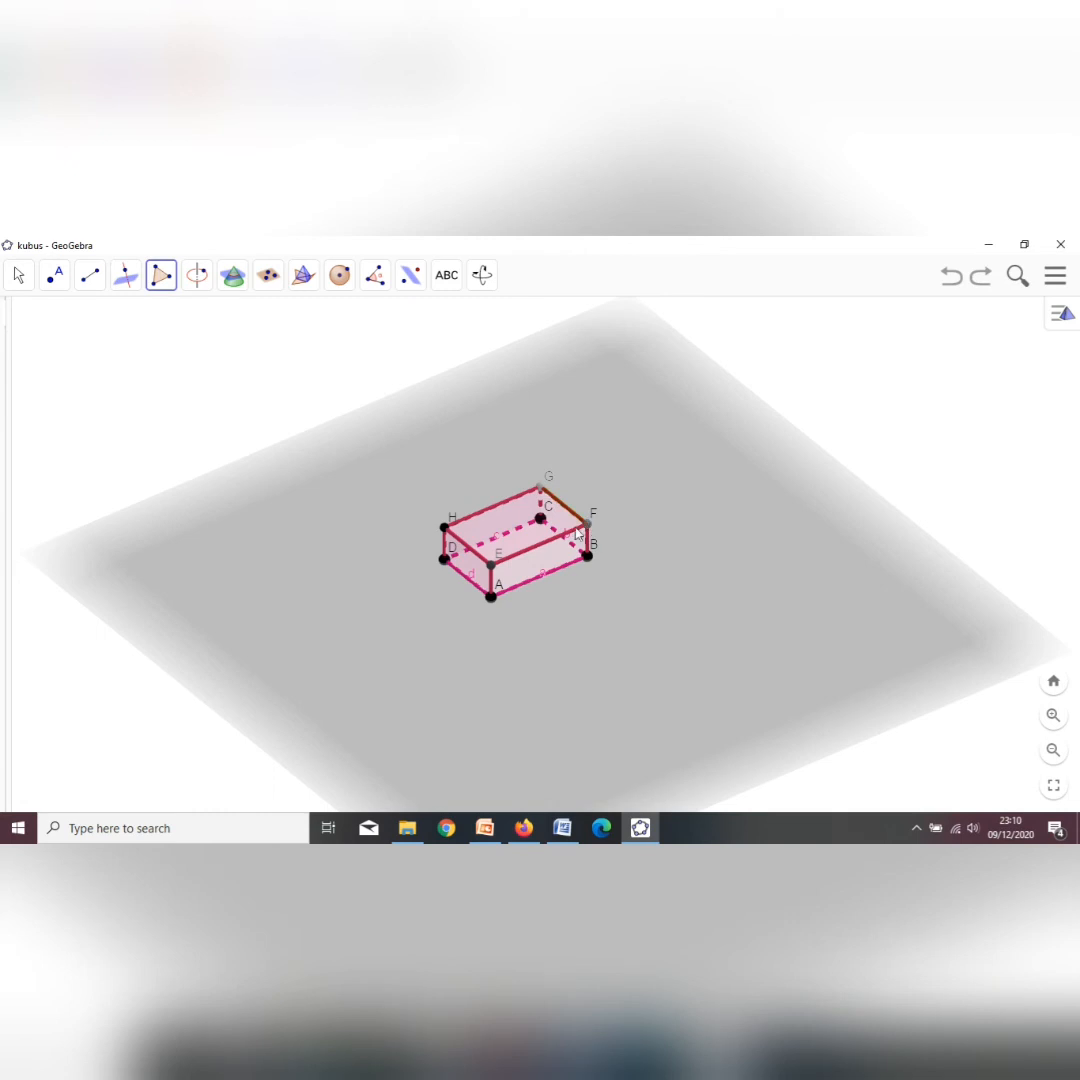
left_click(490, 594)
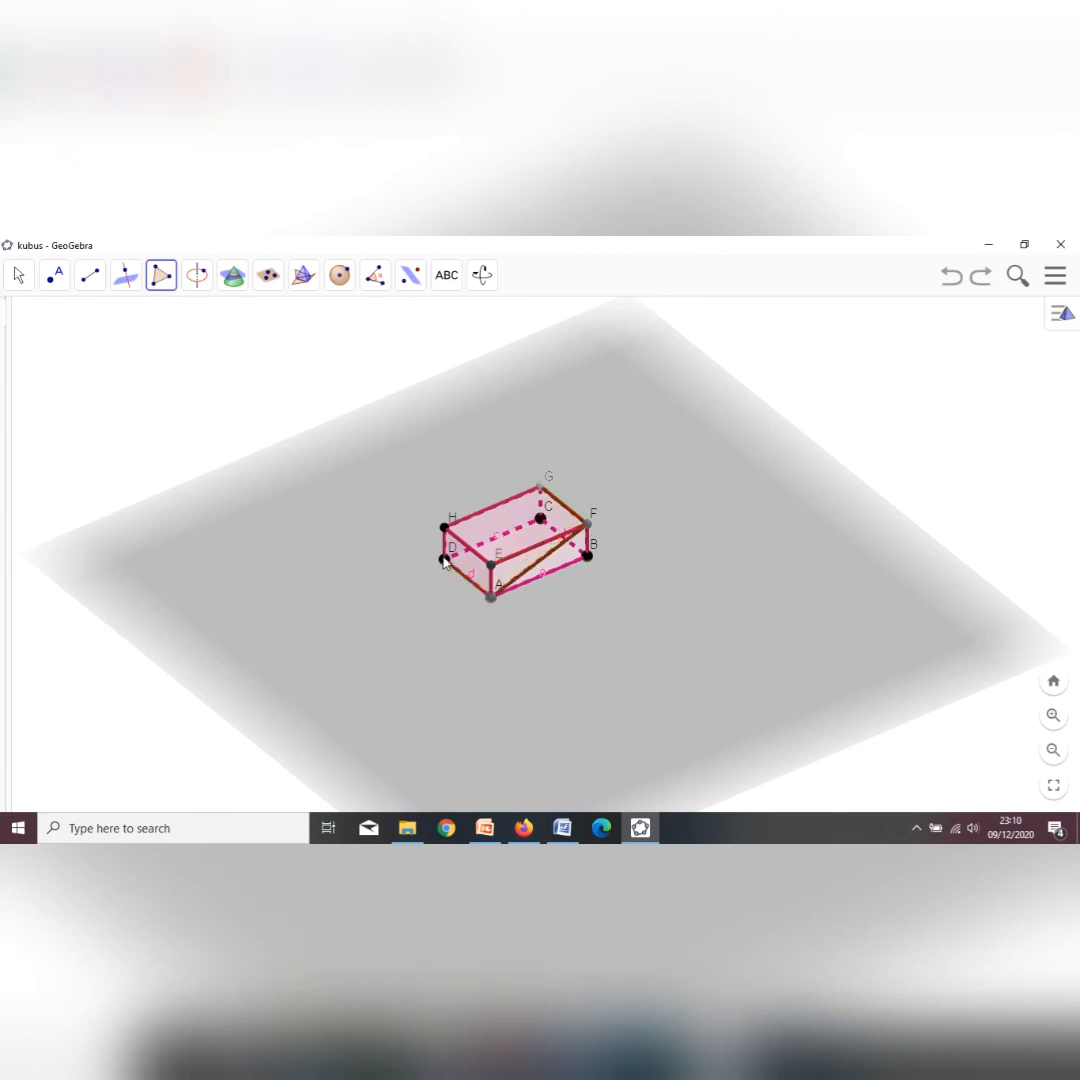
left_click(446, 557)
left_click(541, 488)
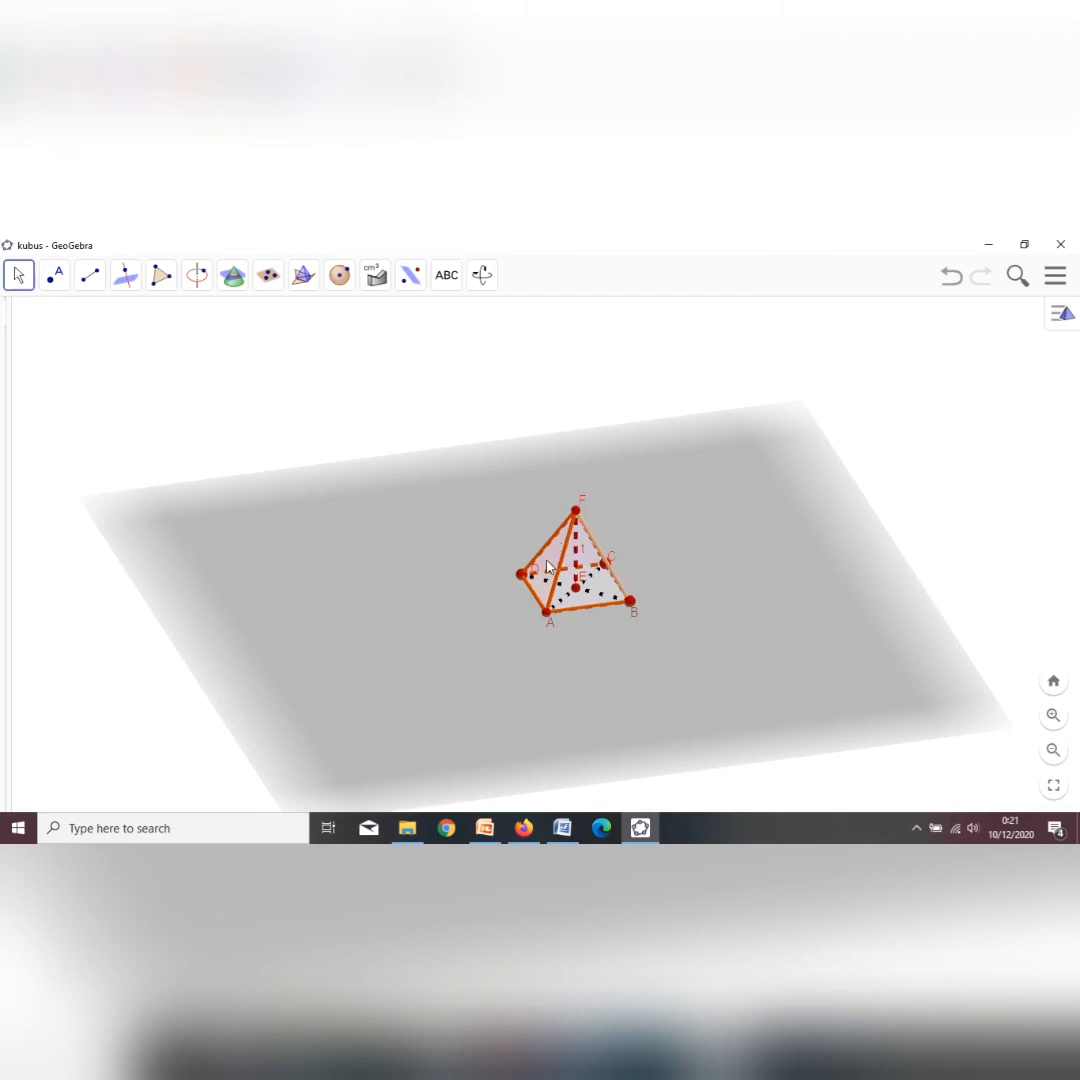
Step: Generate the net of the square pyramid with base ABCD and apex F using the Net tool
left_click(303, 275)
left_click(330, 590)
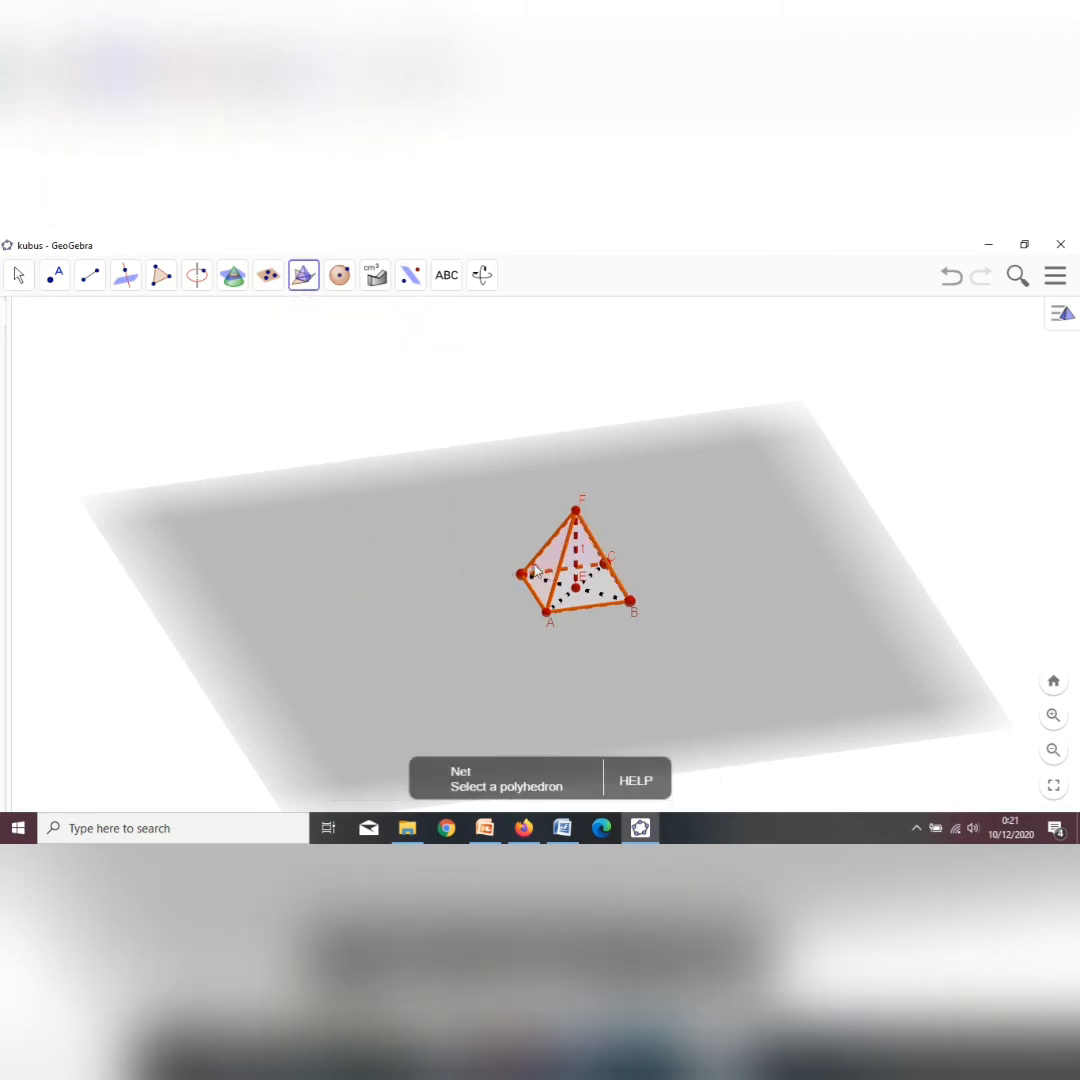
left_click(560, 565)
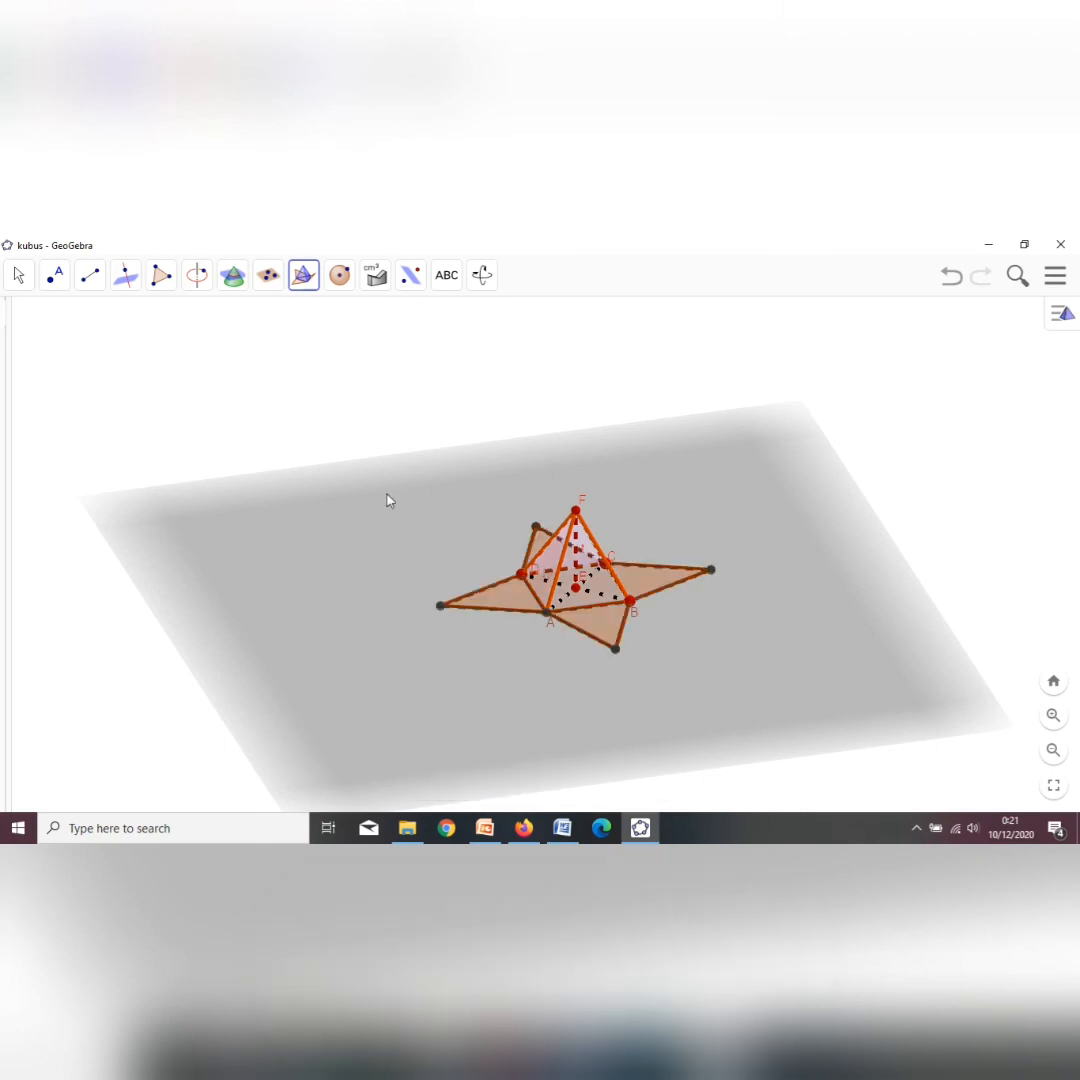
left_click(20, 278)
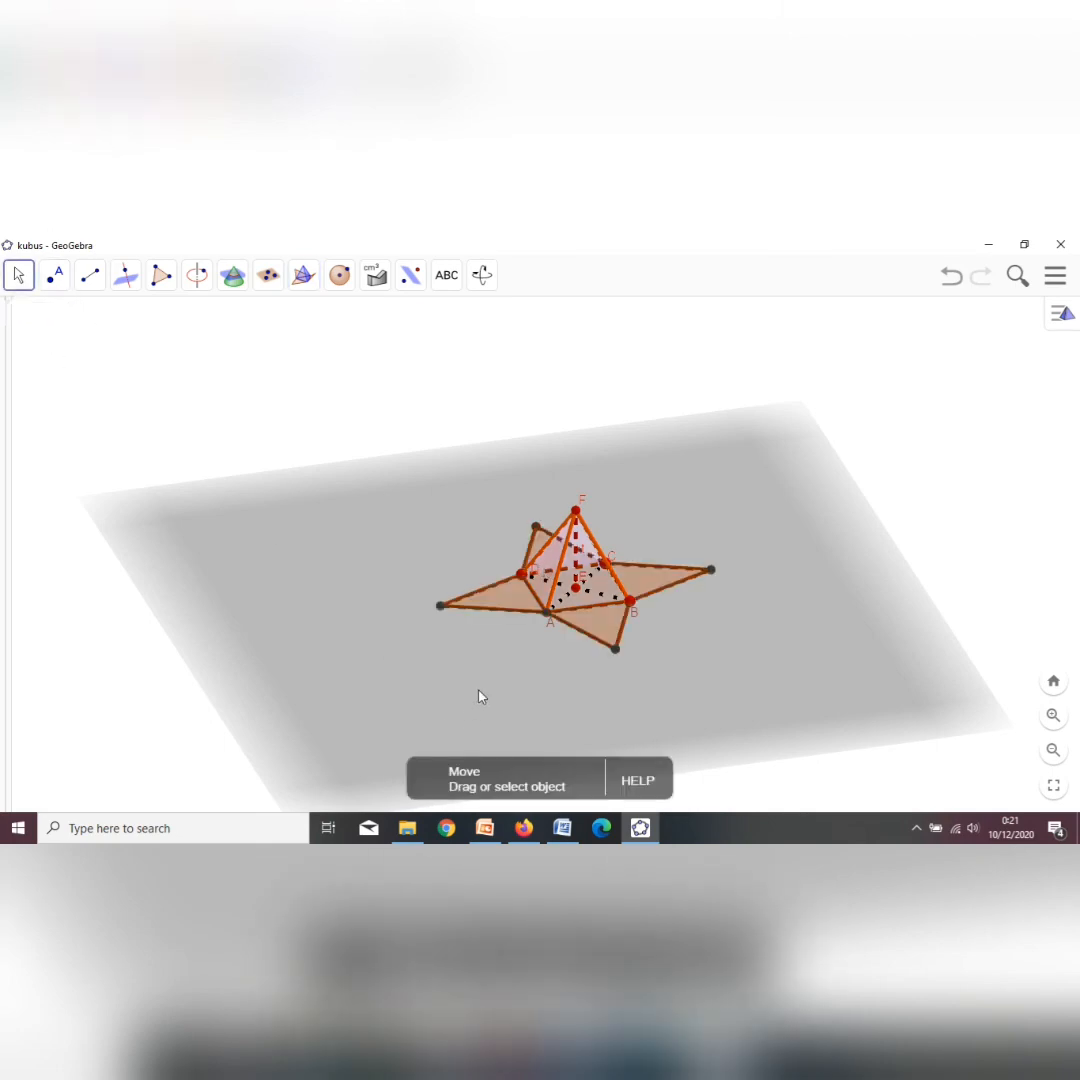
left_click_drag(482, 697, 518, 720)
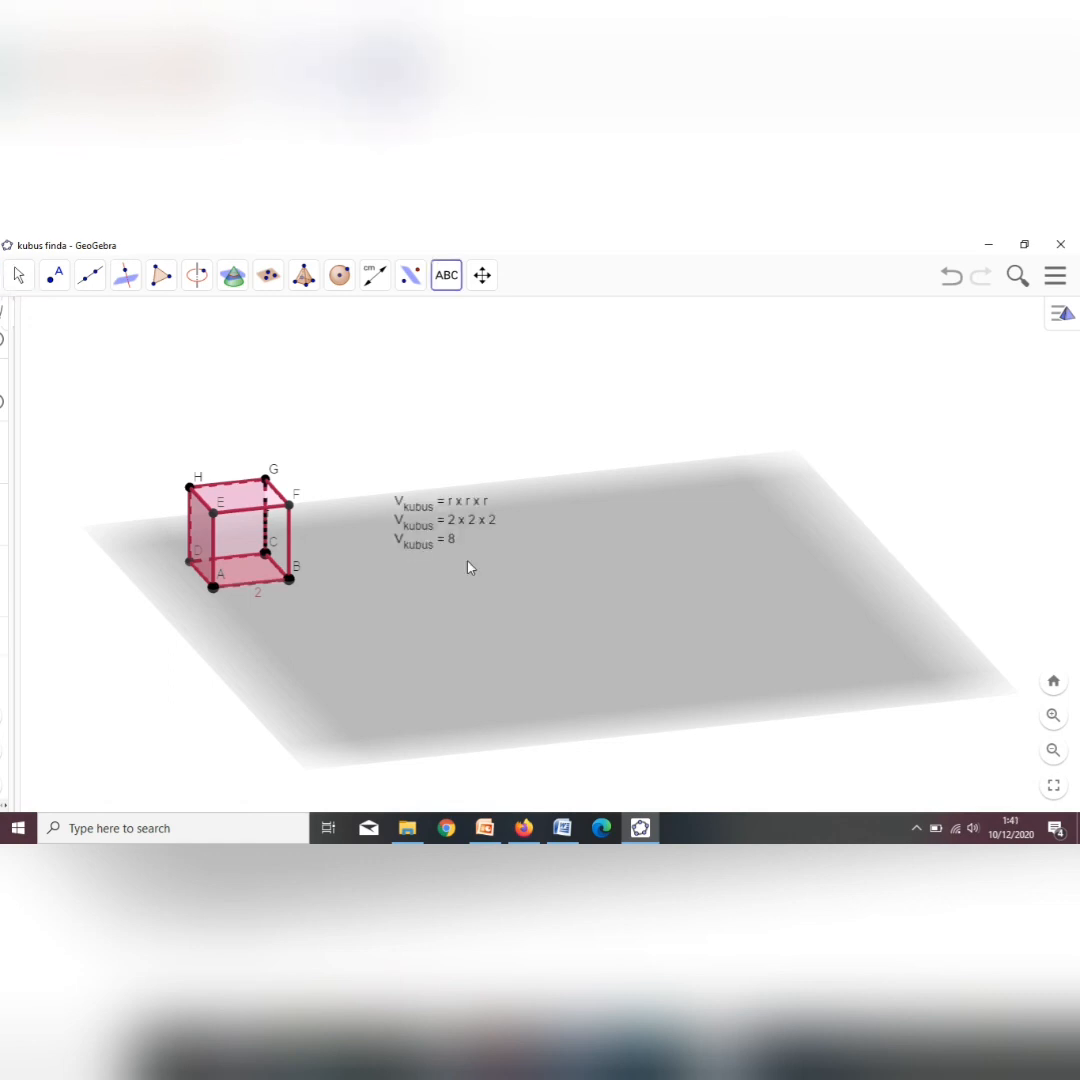
Step: Measure the volume of cube ABCD.EFGH with the Volume tool
left_click(376, 276)
left_click(405, 422)
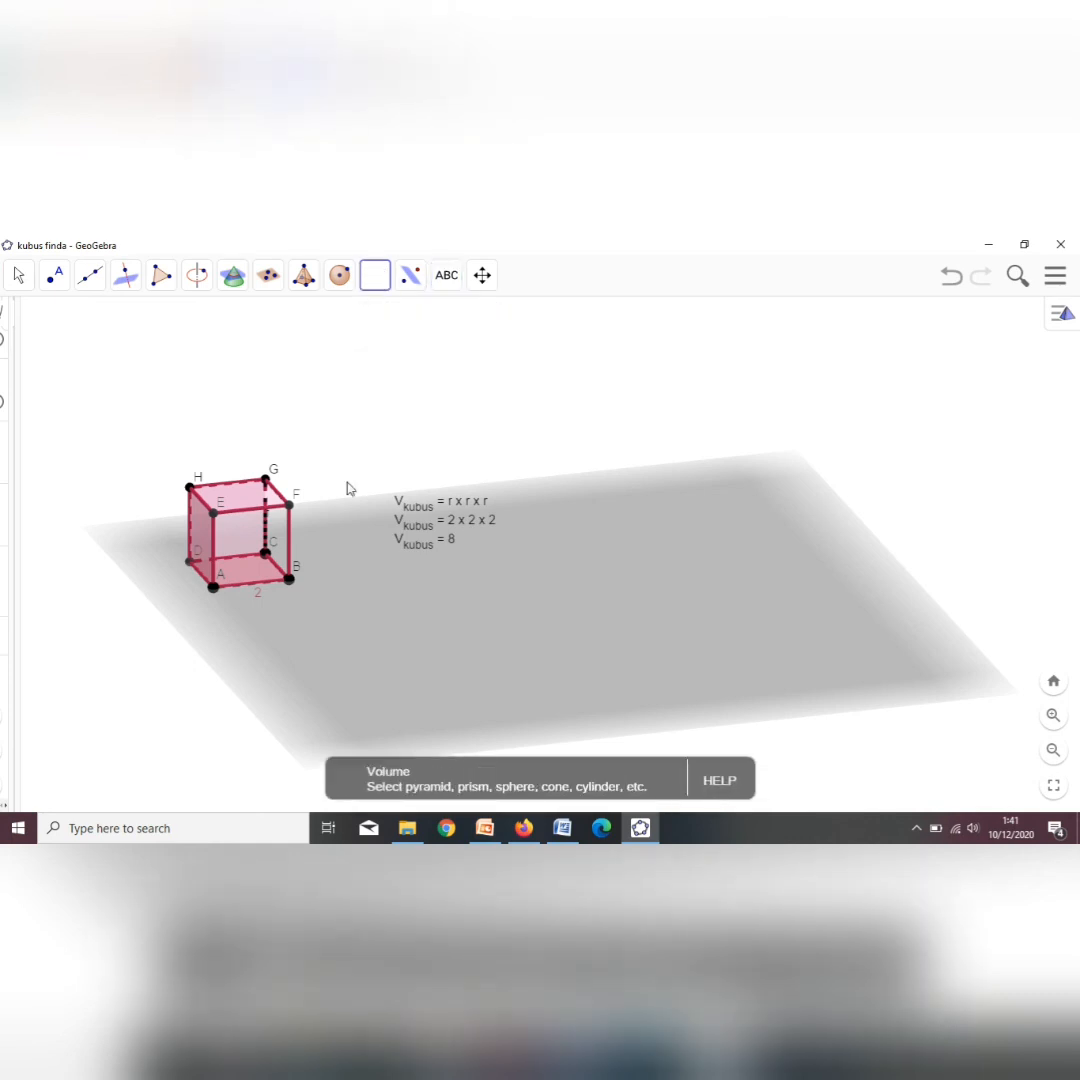
left_click(279, 560)
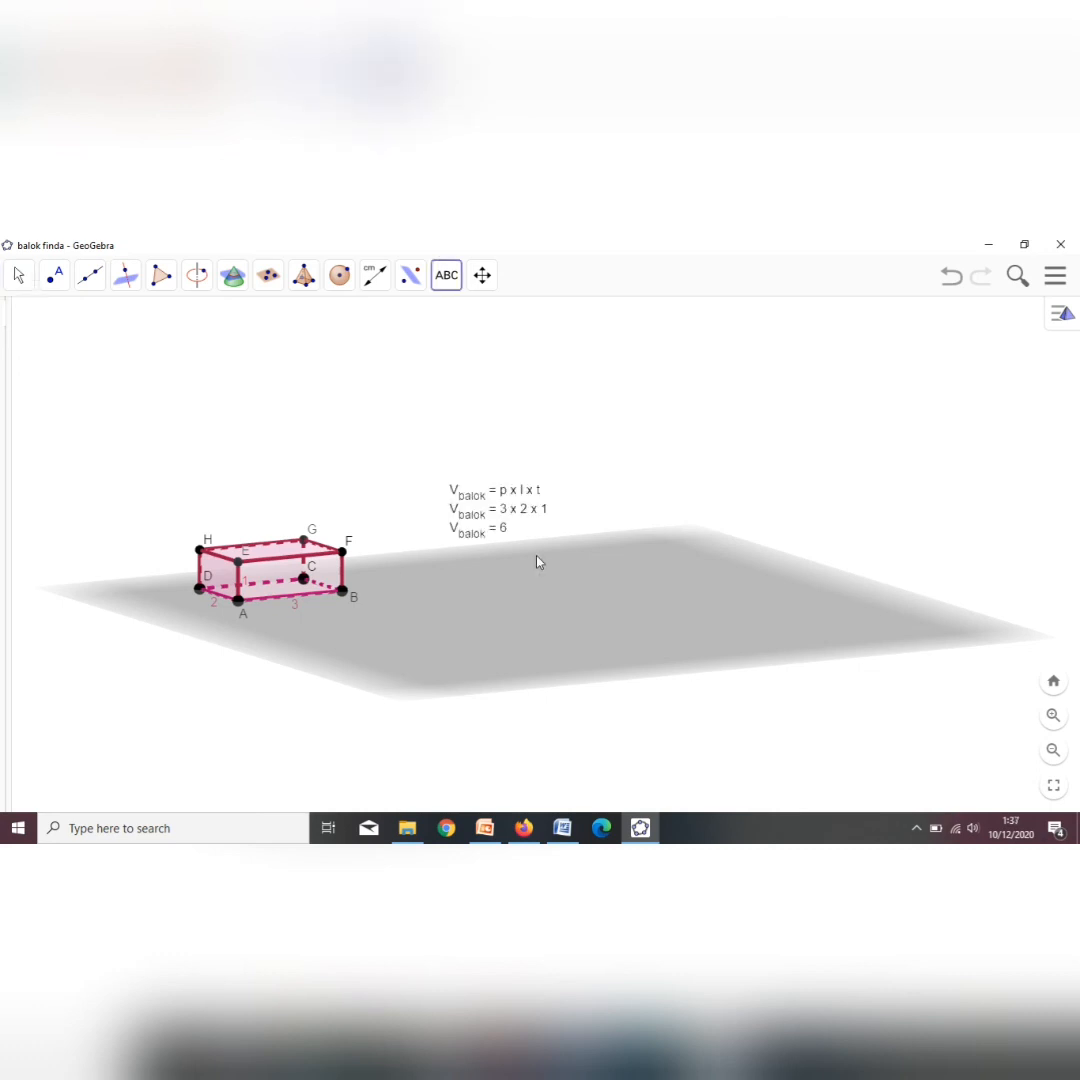
Step: Measure the volume of cuboid ABCD.EFGH in the balok finda file with the Volume tool
left_click(375, 275)
left_click(406, 424)
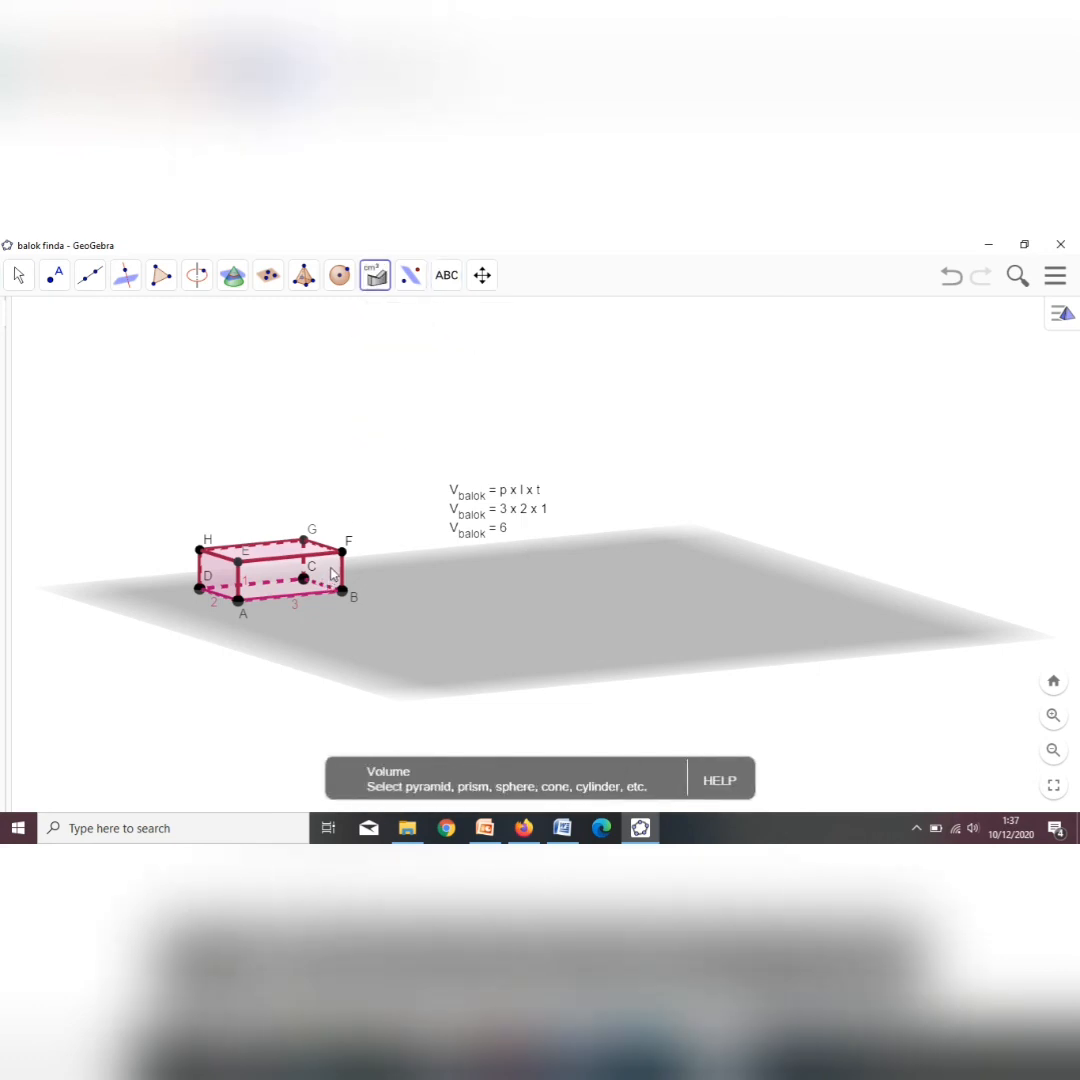
left_click(333, 585)
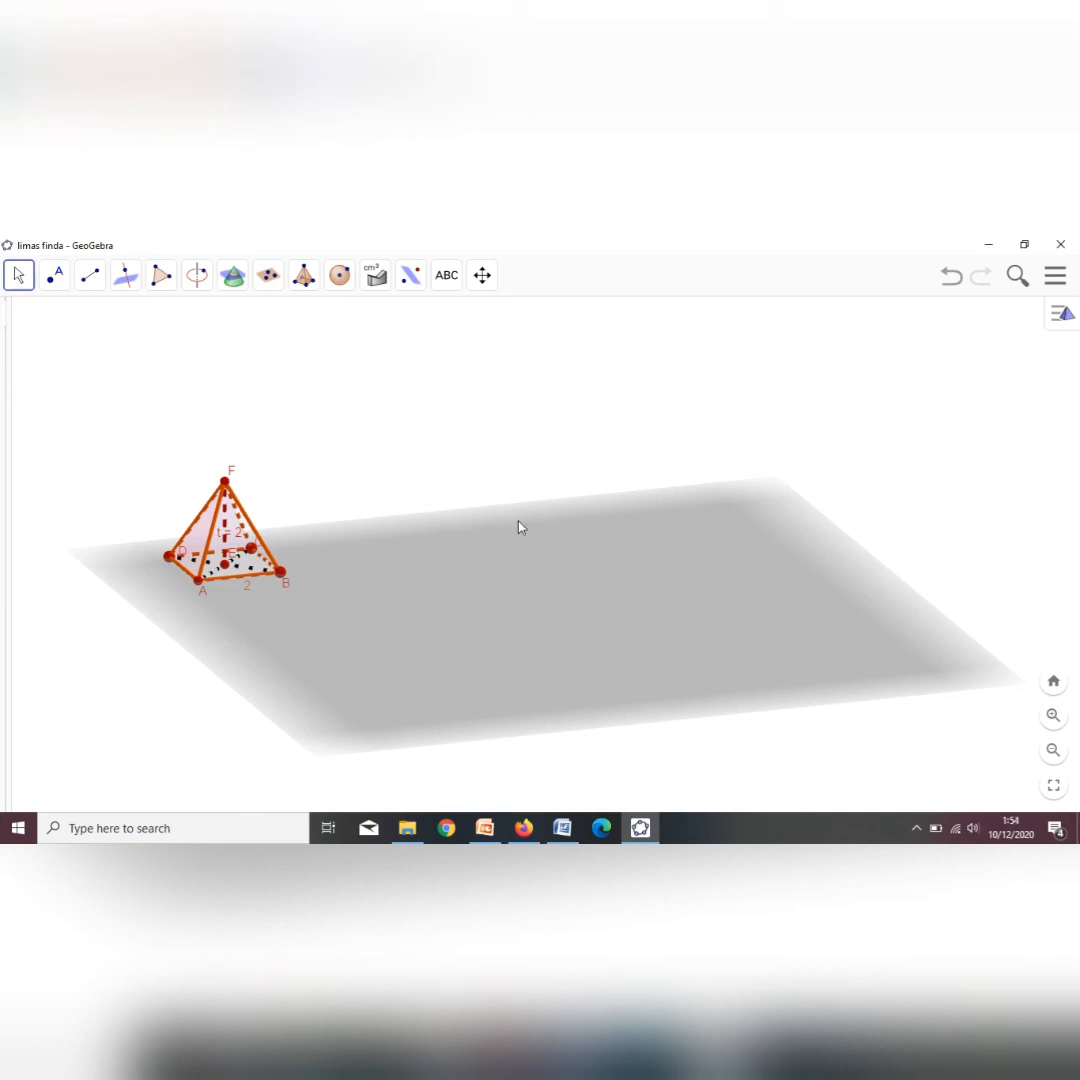
Step: Bring back the pyramid's volume formula text by undoing, and measure the pyramid's volume with the Volume tool
key("ctrl+z")
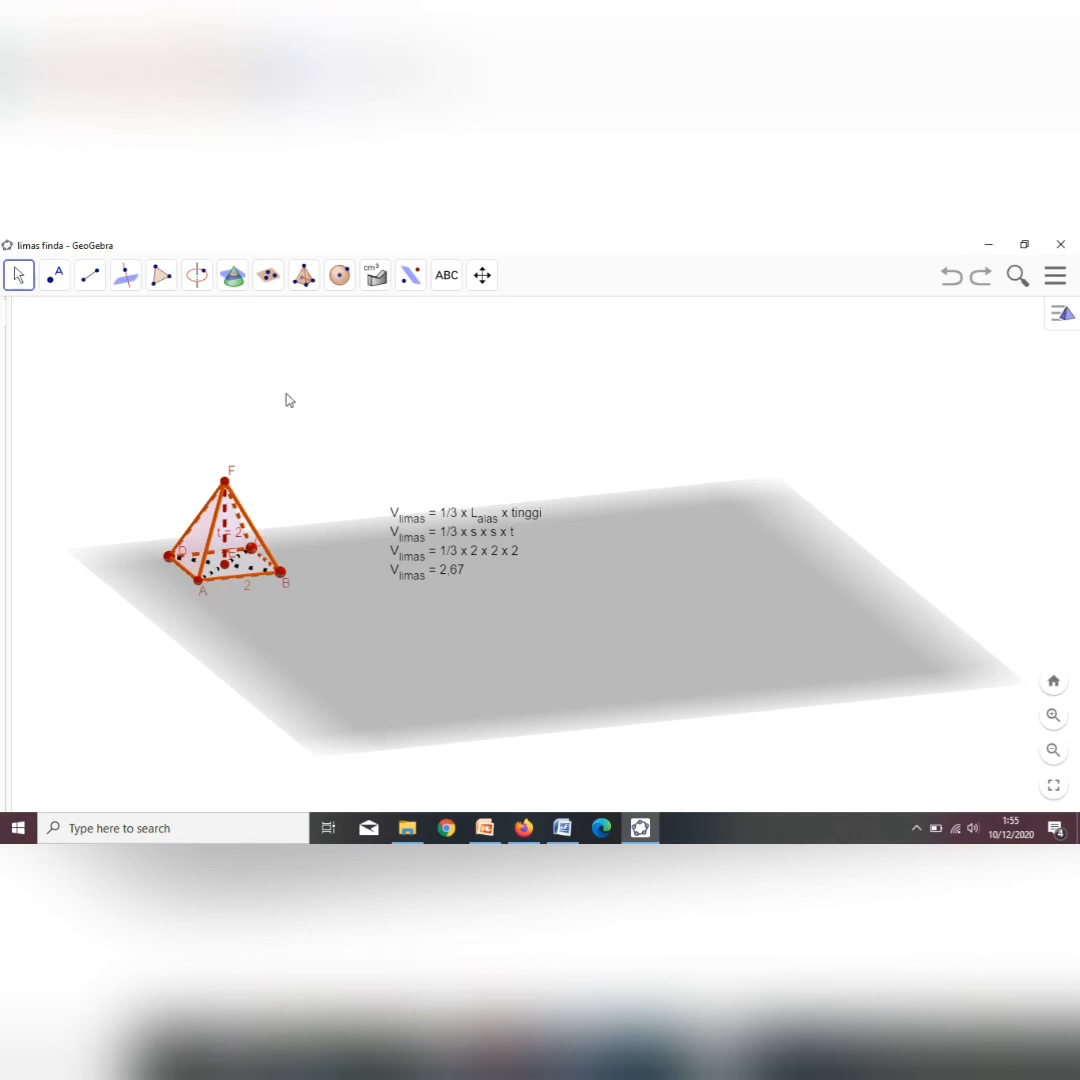
left_click(376, 275)
left_click(410, 422)
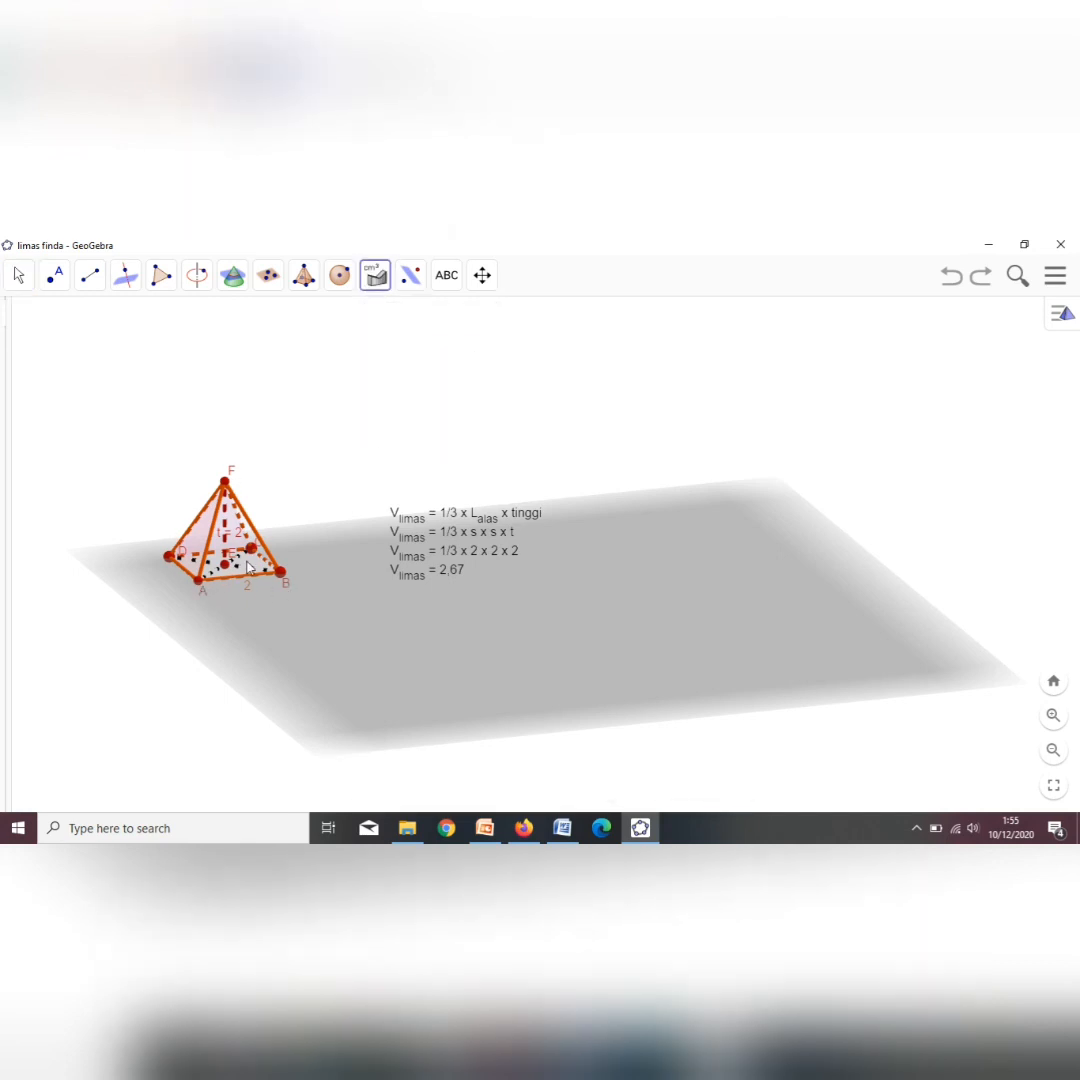
left_click(250, 566)
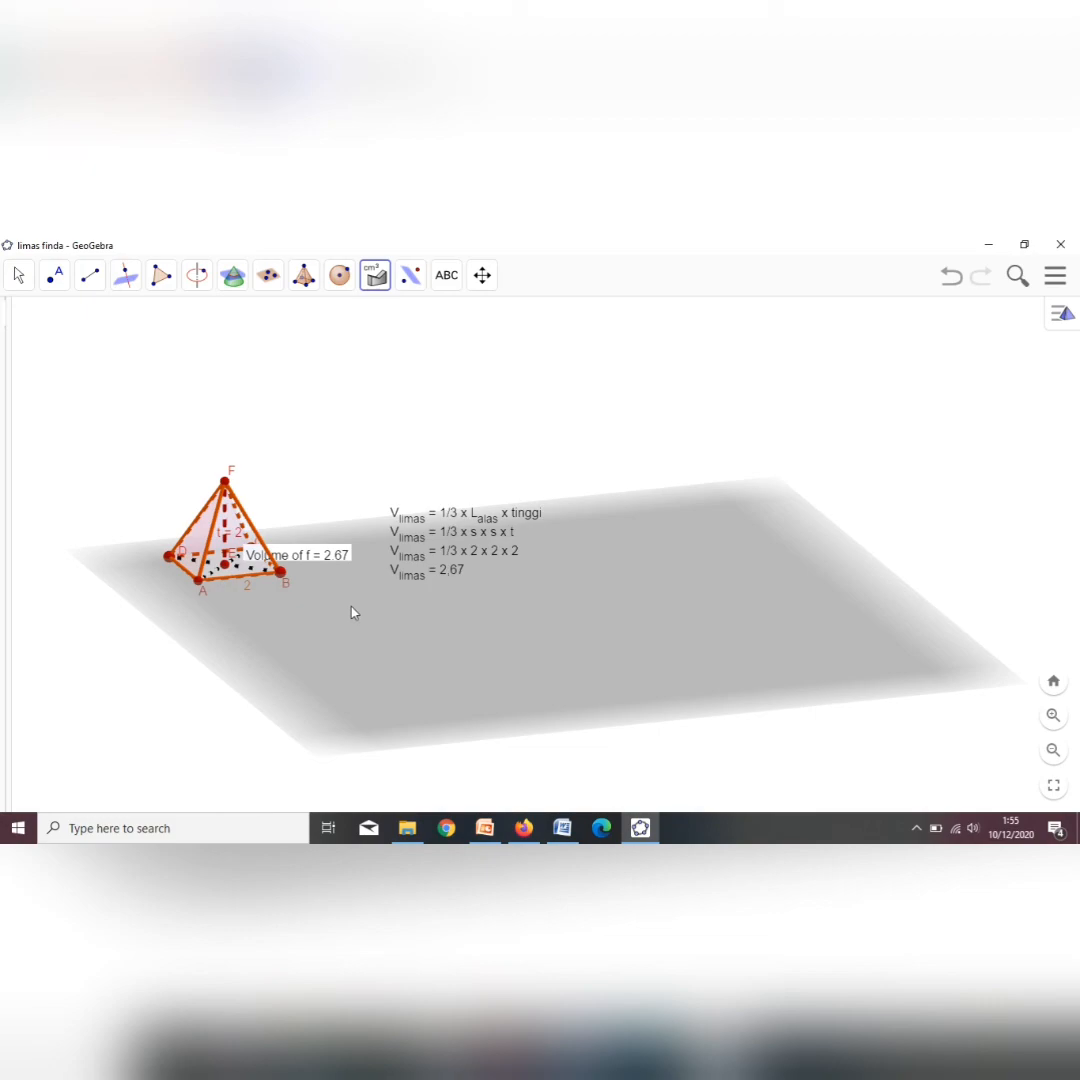